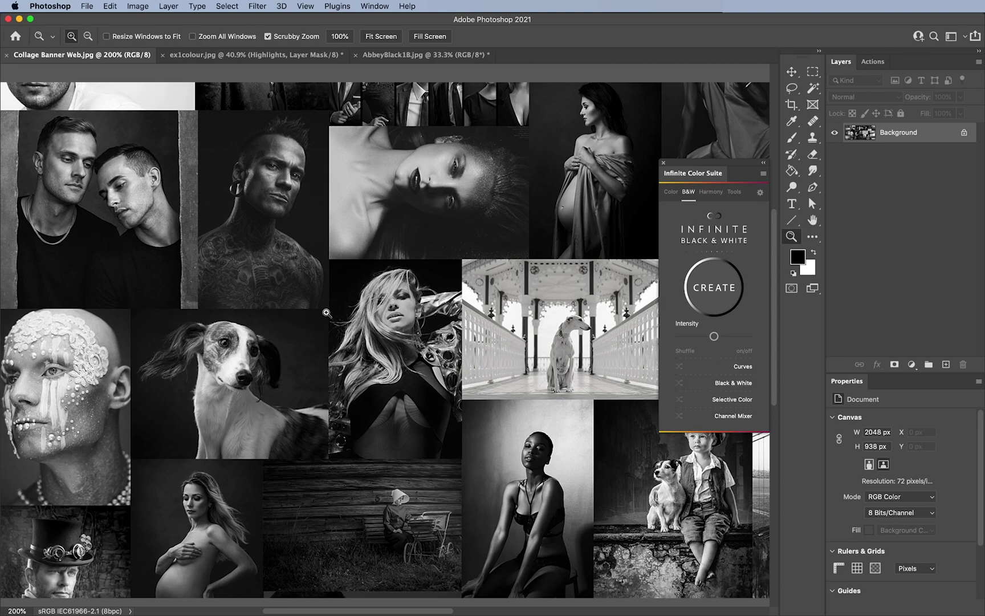
- Switch to the AbbeyBlack colour portrait of the woman in front of the greenhouse frame
scroll(328, 315, "right", 10)
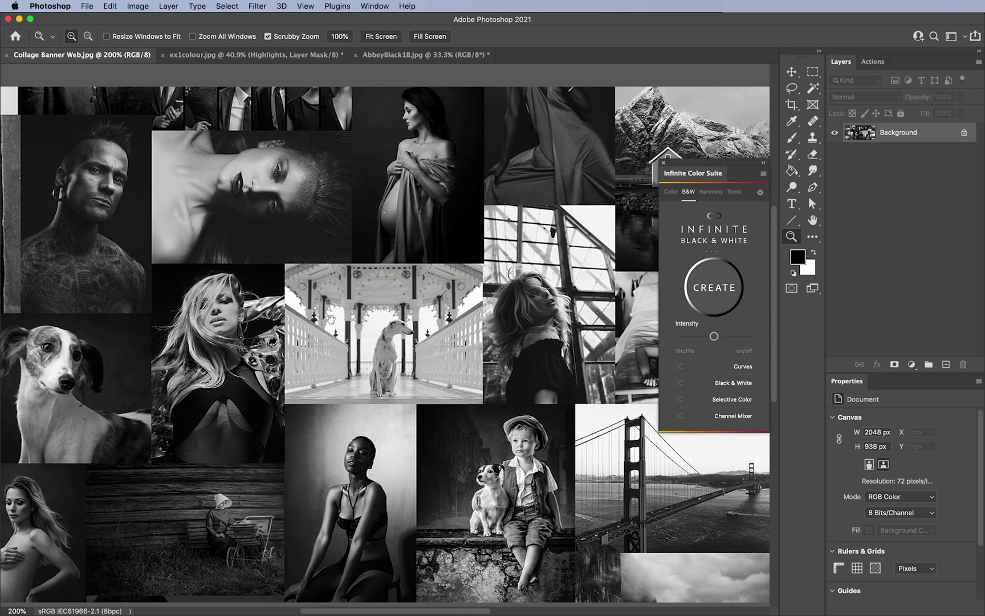
left_click_drag(331, 318, 671, 320)
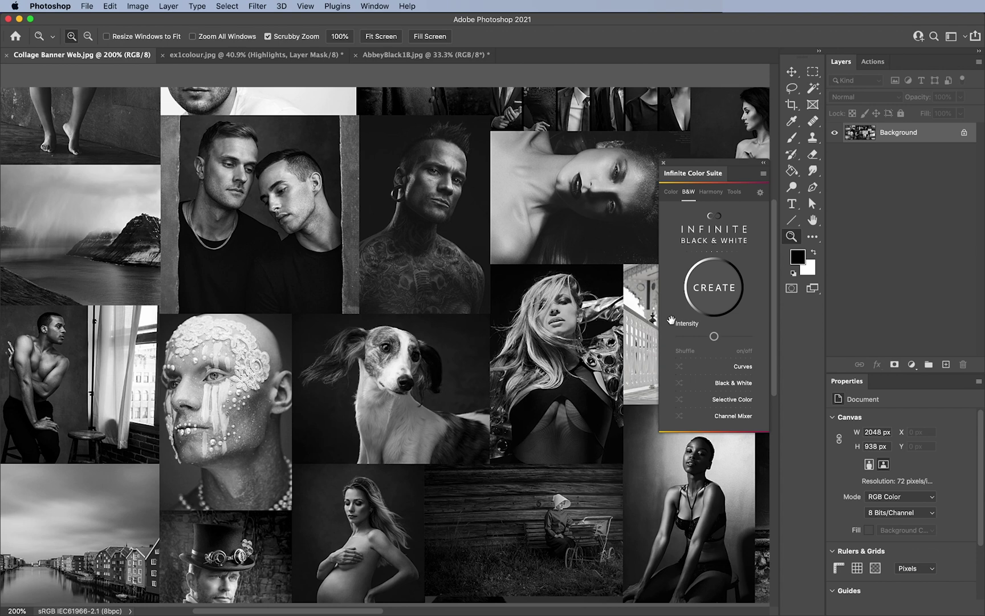
left_click_drag(671, 320, 577, 318)
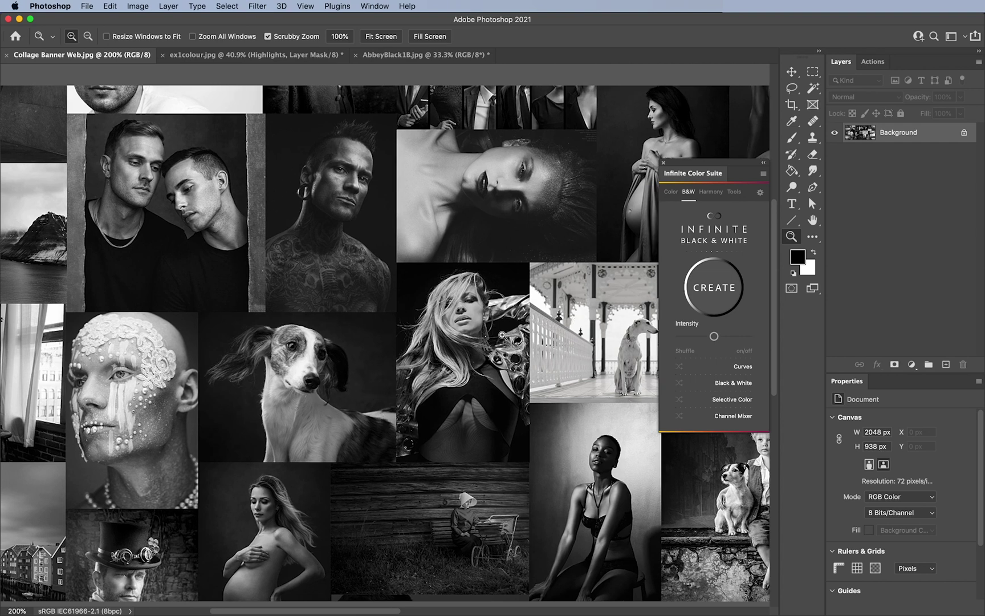
left_click_drag(503, 335, 299, 327)
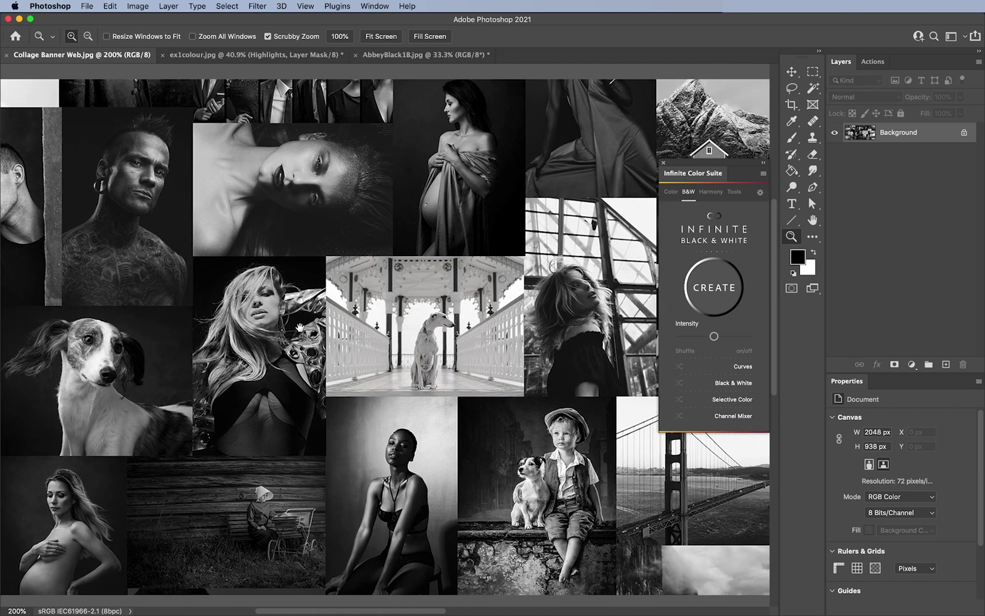
left_click(439, 59)
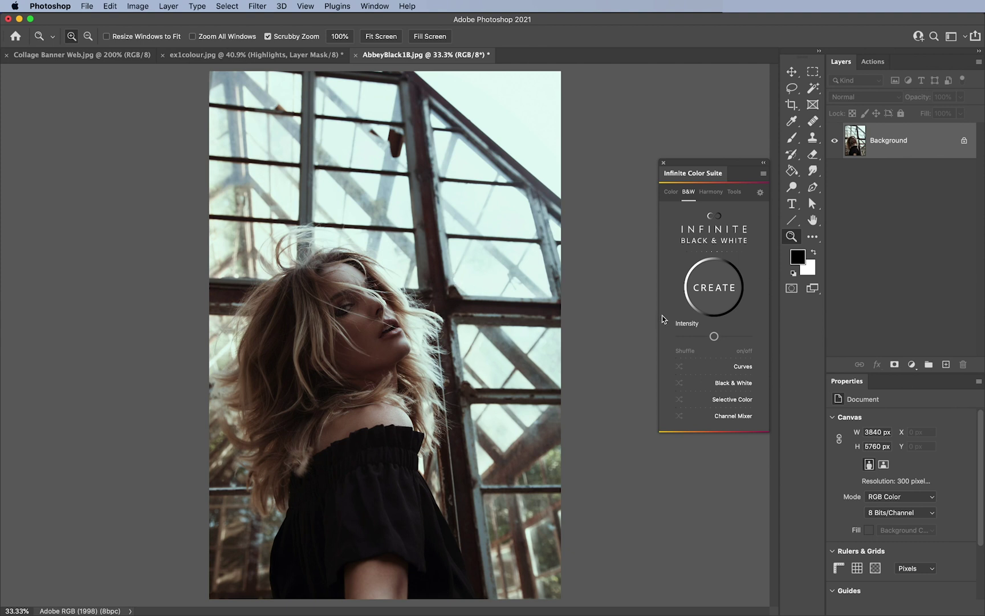
- Move the Infinite Color Suite panel closer to the photo, leaving its B&W tab active
left_click_drag(714, 179, 664, 201)
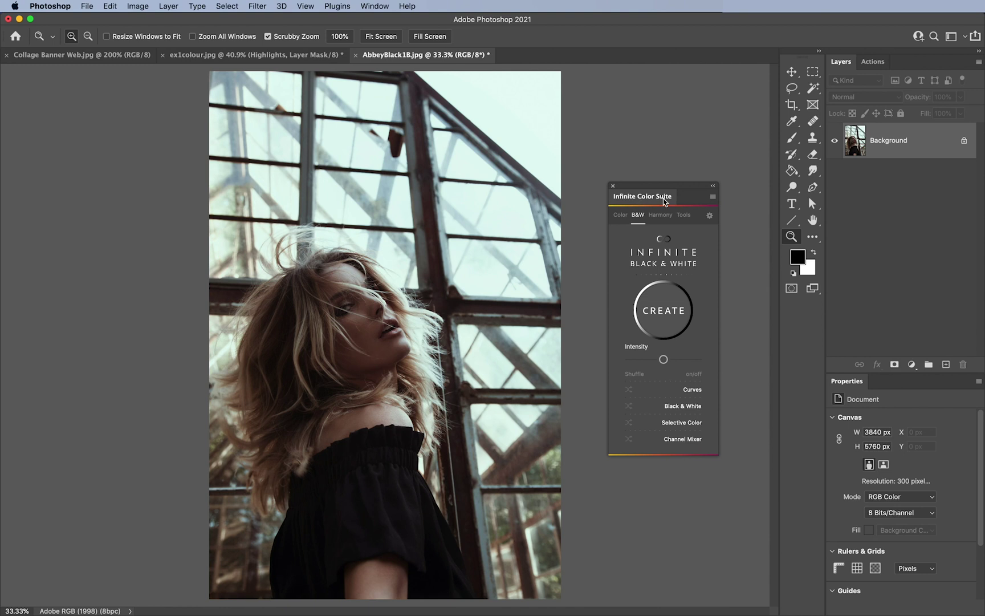
left_click(621, 216)
left_click(637, 216)
- Create the Infinite Black & White conversion and expand its group to show its four adjustment layers
left_click(665, 313)
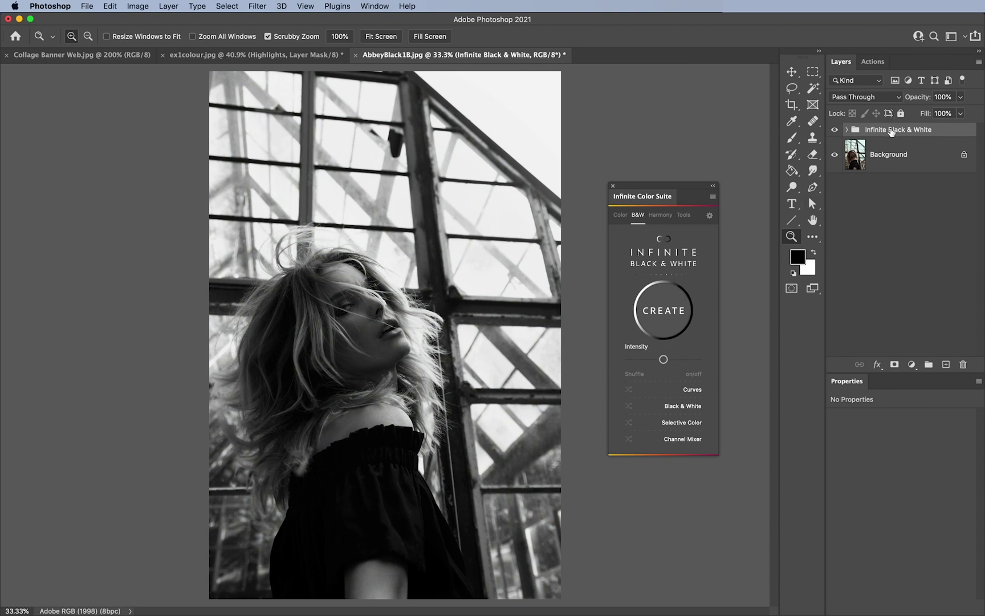
left_click(847, 130)
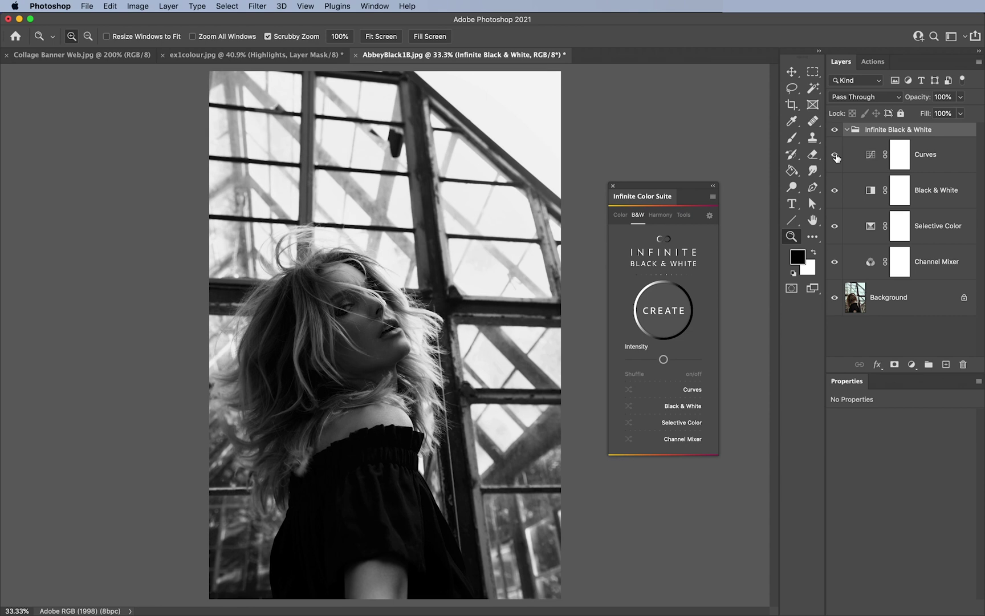
- Hide the Curves, Black & White and Selective Color layers, leaving only Channel Mixer visible
left_click_drag(837, 157, 837, 266)
left_click(835, 263)
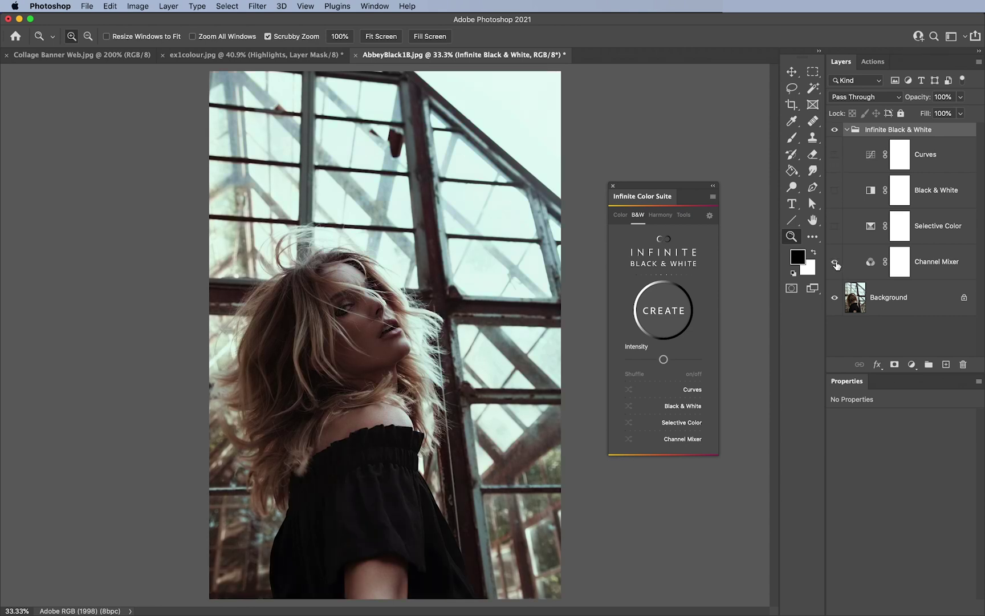
left_click(834, 228)
left_click(834, 196)
left_click(833, 164)
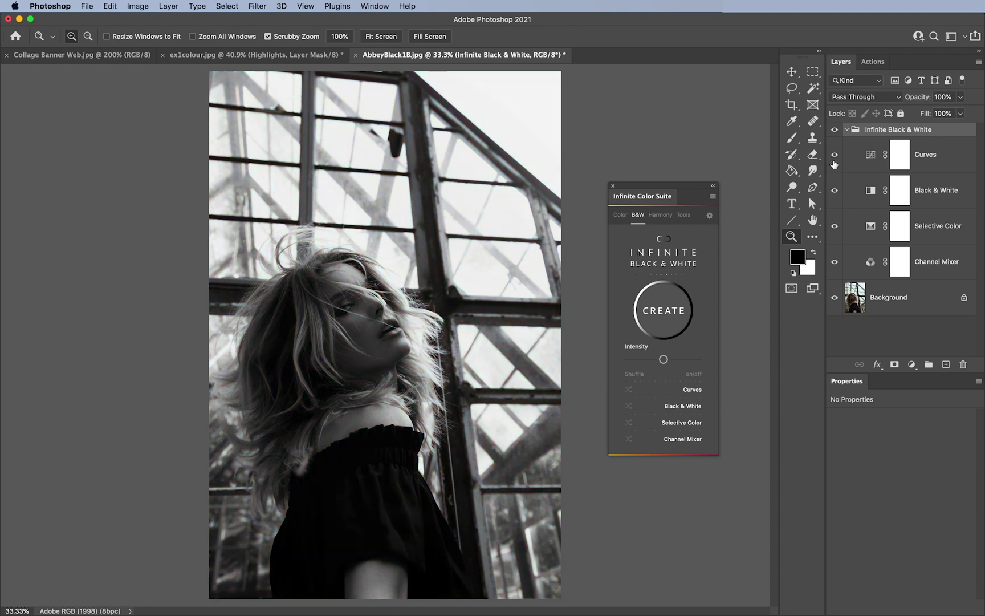
left_click_drag(835, 154, 836, 228)
- Show Channel Mixer's settings with Red output: Red +116, Green -5, Blue -11
left_click(871, 263)
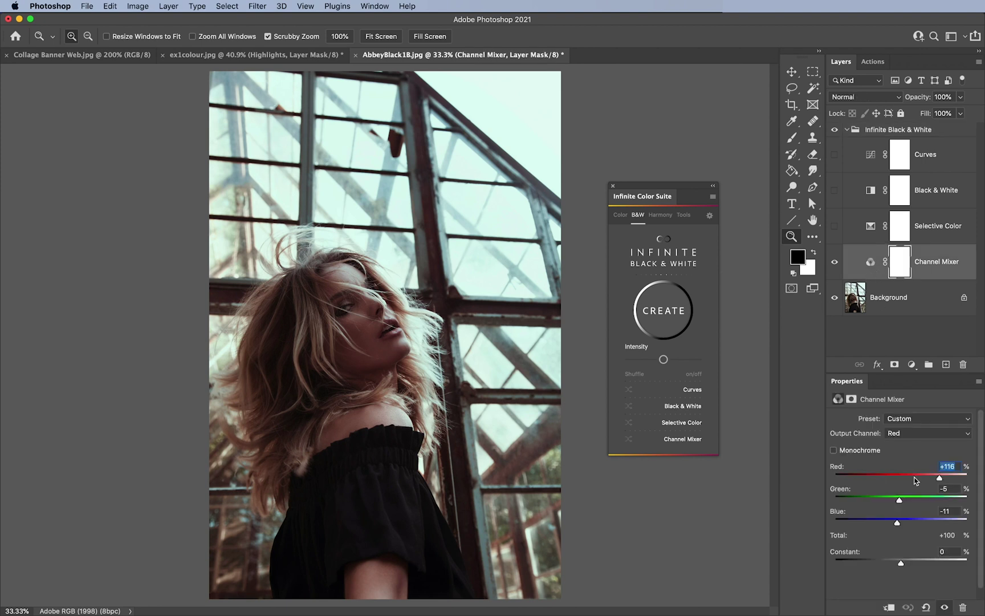
left_click(906, 439)
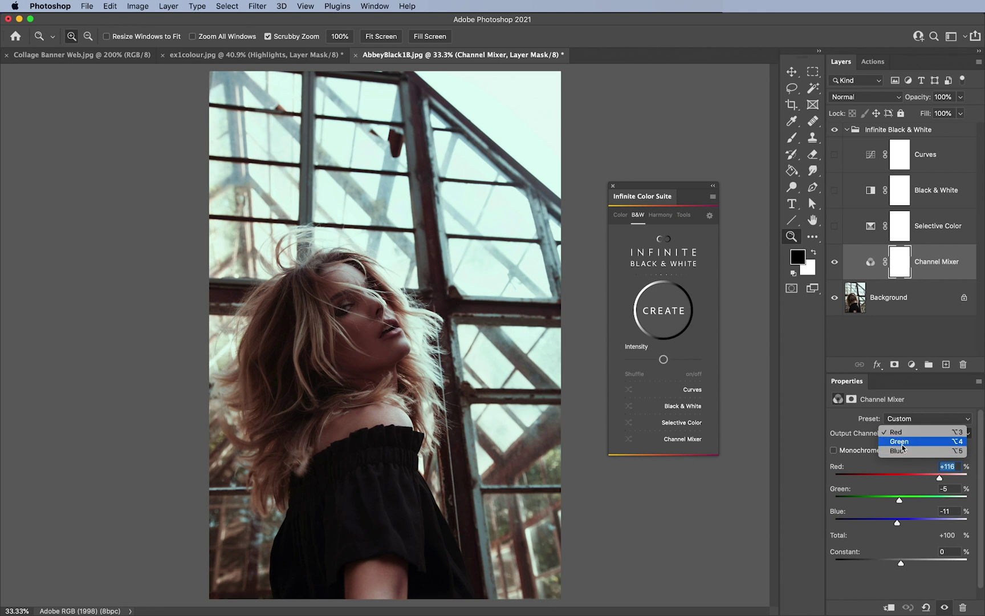
left_click(903, 434)
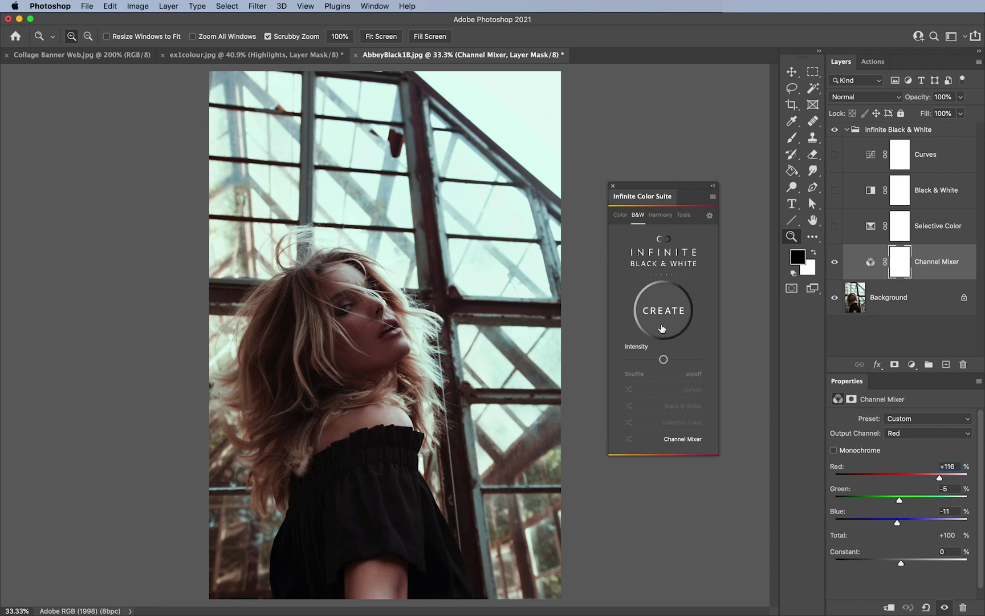
- Set Intensity to maximum and generate several random Channel Mixer mixes
left_click(663, 317)
left_click_drag(663, 358, 696, 359)
left_click(664, 316)
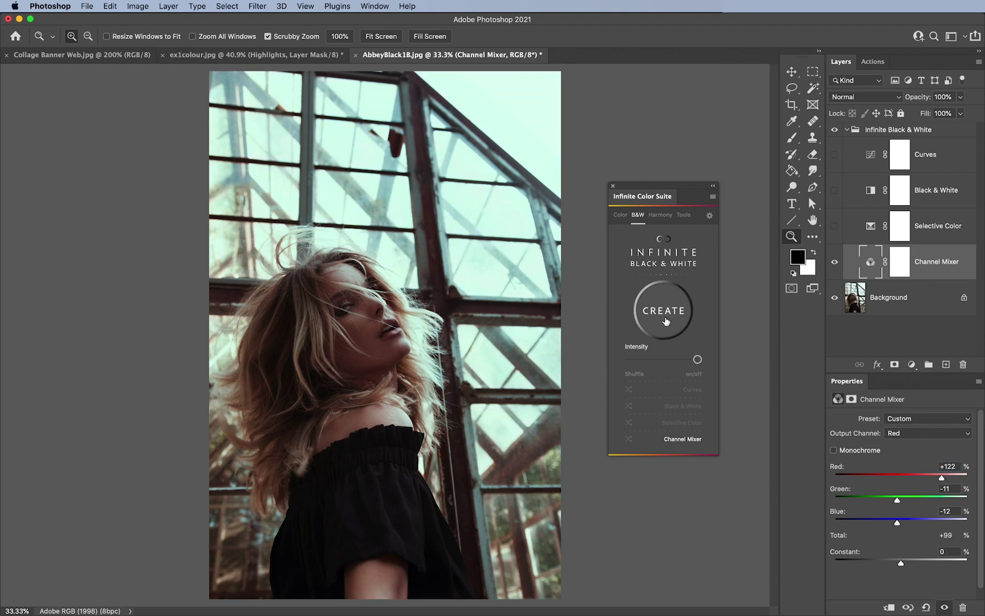
left_click(665, 317)
left_click(665, 315)
left_click(665, 315)
left_click(664, 315)
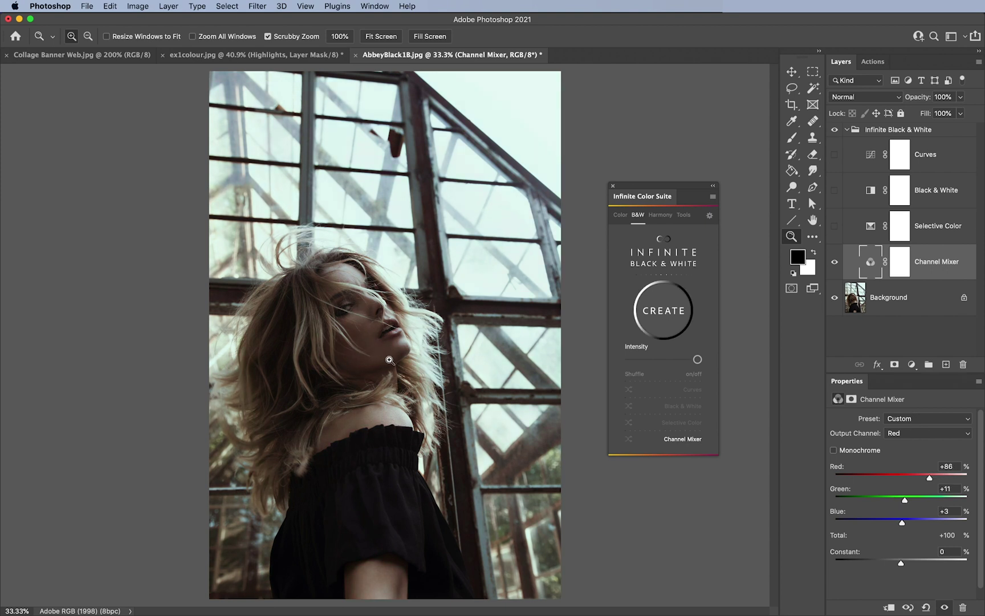
left_click(656, 315)
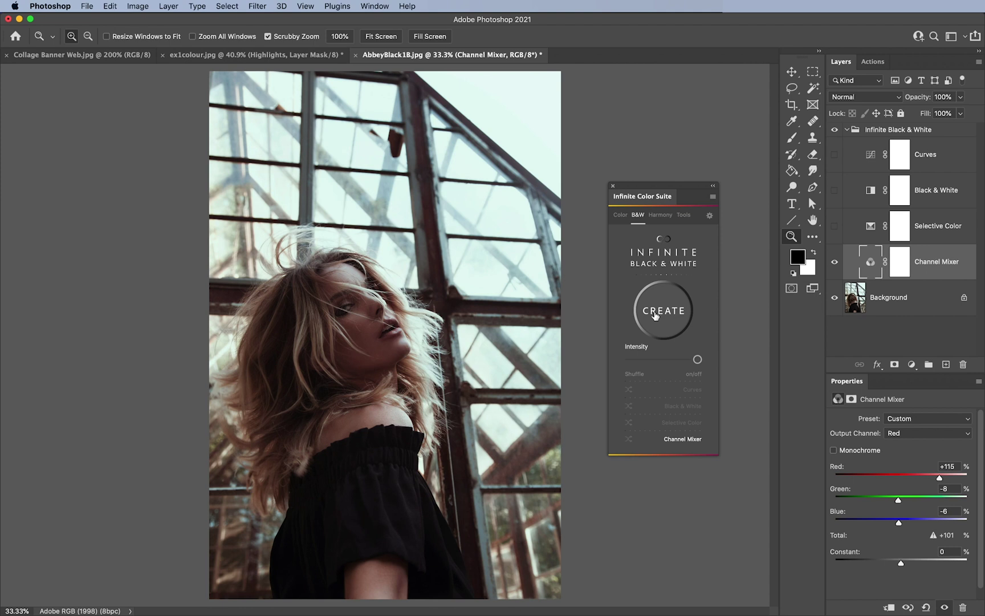
left_click(656, 315)
- Re-enable the Black & White layer and shuffle Channel Mixer to Red +108, Green +3, Blue -11
left_click(676, 407)
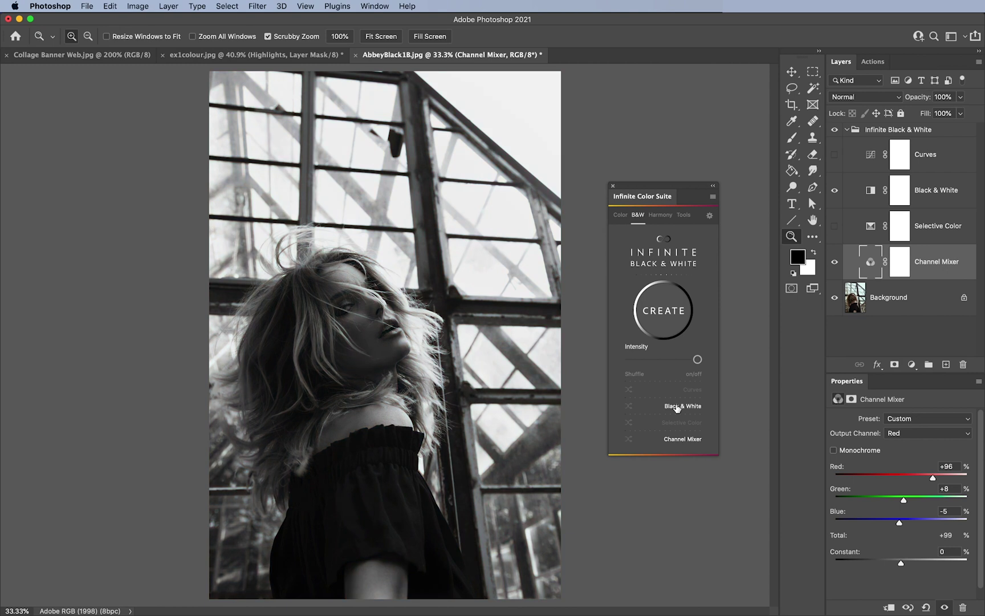
left_click(629, 440)
left_click(629, 440)
left_click(629, 440)
left_click(628, 440)
left_click(629, 440)
- Zoom in on the face and reshuffle the Channel Mixer, moving the Red slider to +69
left_click(374, 332)
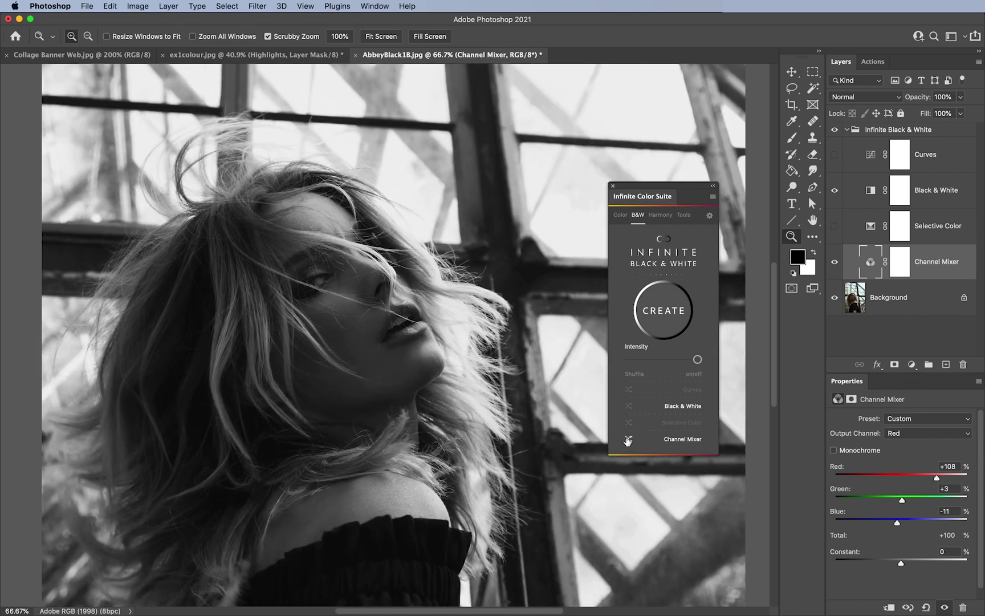
left_click(629, 439)
left_click(628, 440)
left_click(629, 440)
left_click(629, 440)
left_click(629, 440)
left_click(630, 440)
left_click(629, 440)
mouse_move(936, 479)
left_mouse_down()
mouse_move(924, 478)
mouse_move(947, 479)
left_mouse_up()
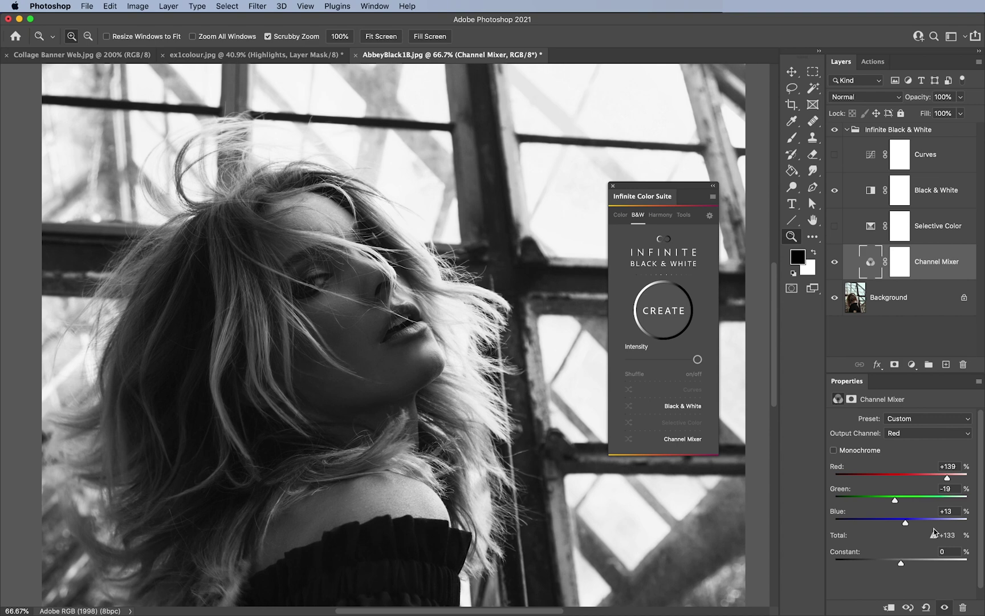
left_click(628, 440)
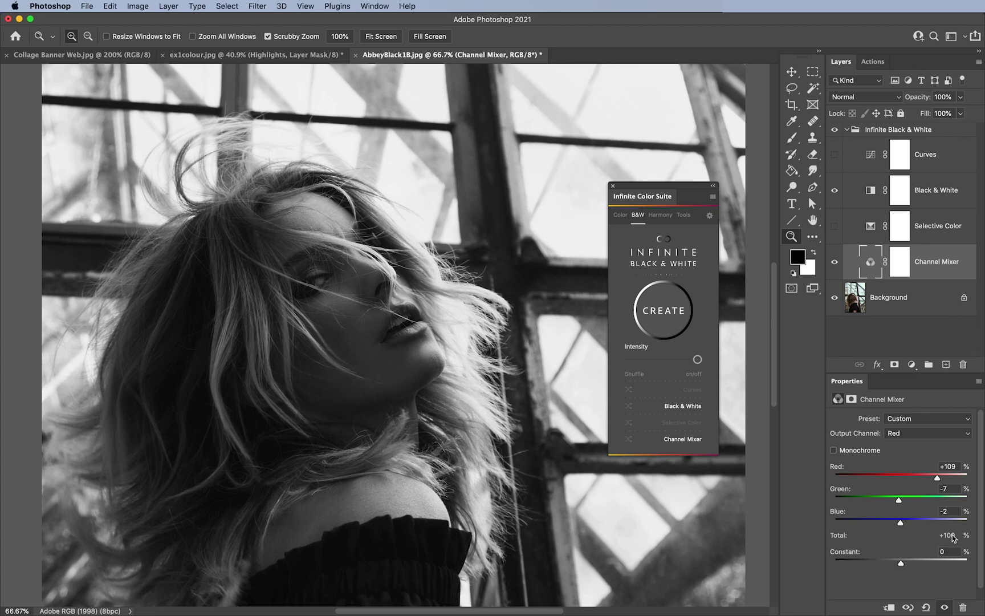
- Randomise the Green output mix, then return to Red output reading Red +107, Green -1, Blue -6
left_click(921, 433)
left_click(923, 443)
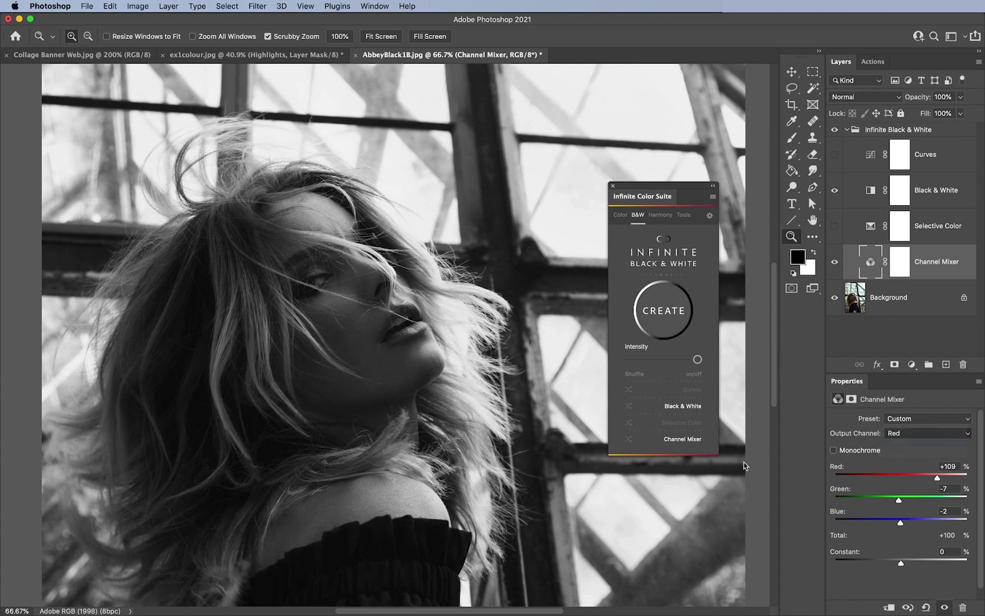
left_click(628, 440)
left_click(628, 440)
left_click(919, 435)
left_click(892, 423)
- Turn the Selective Color layer back on and generate a series of random black-and-white mixes
left_click(684, 426)
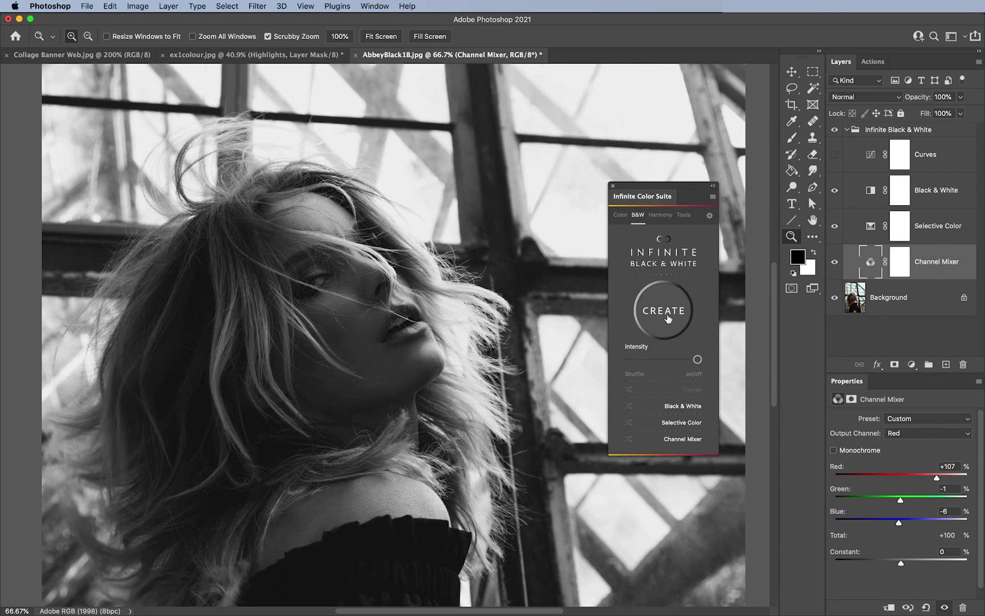
left_click(668, 317)
left_click(668, 317)
left_click(668, 317)
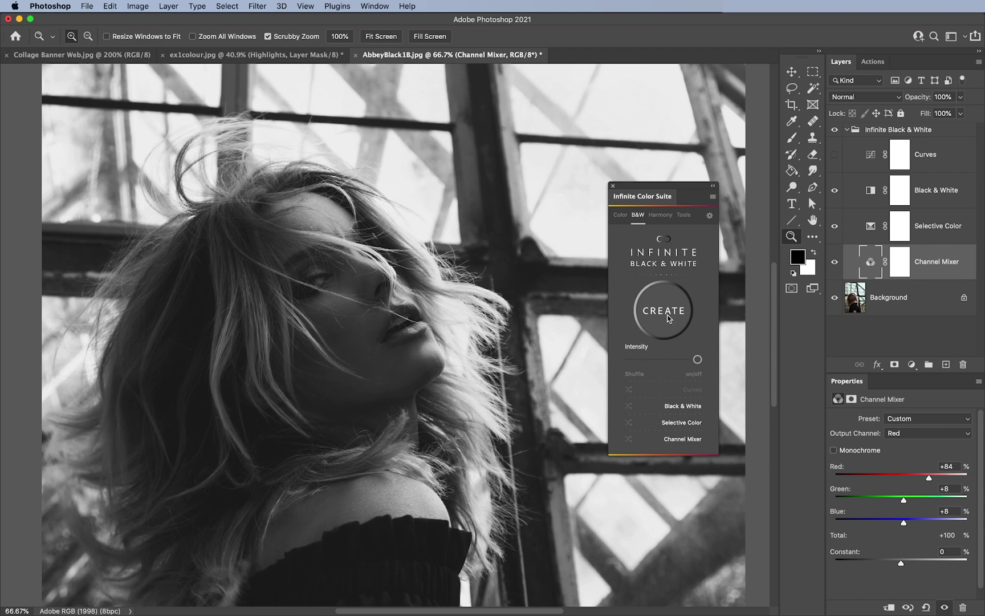
left_click(669, 317)
left_click(669, 317)
left_click(668, 317)
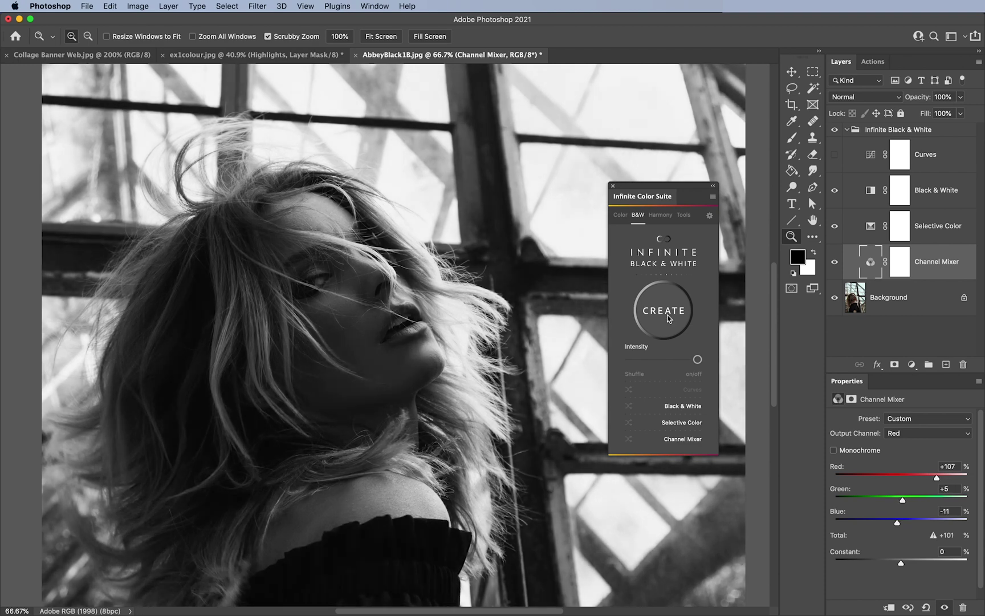
left_click(668, 317)
left_click(668, 317)
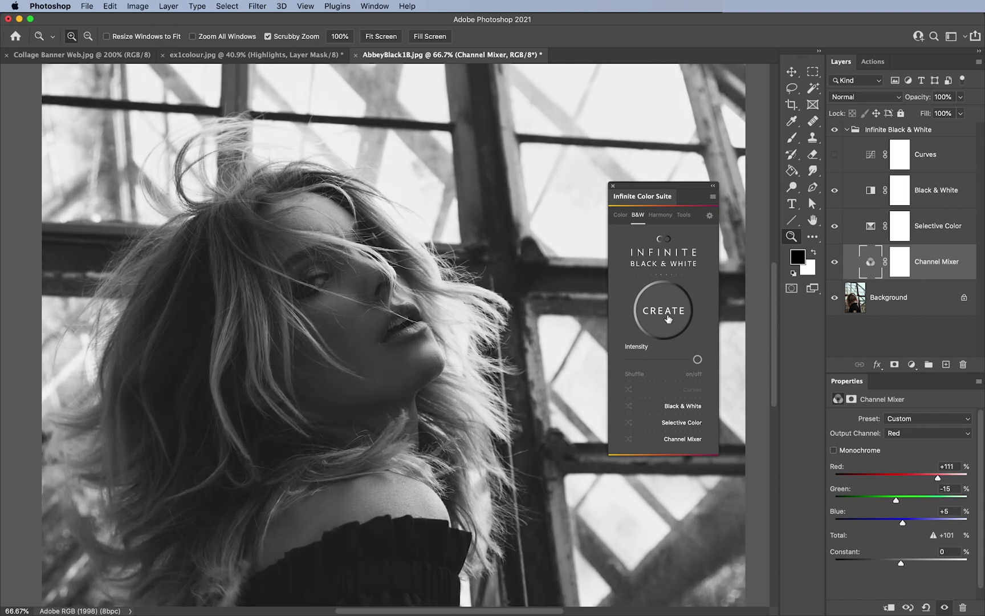
left_click(668, 317)
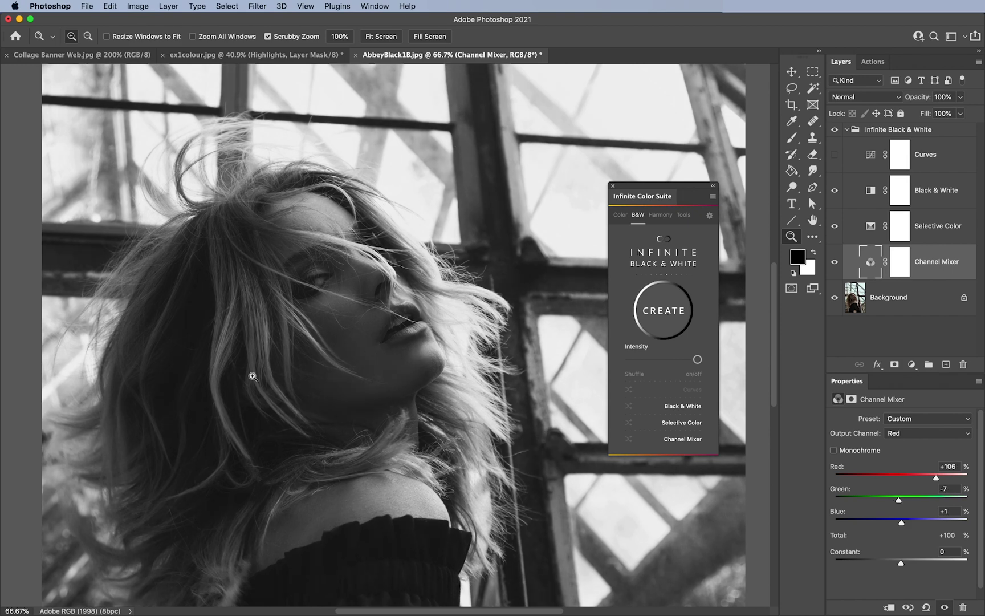
- Zoom in on the face and regenerate mixes, ending at Red +94, Green -6, Blue +11
left_click(253, 376)
left_click(664, 311)
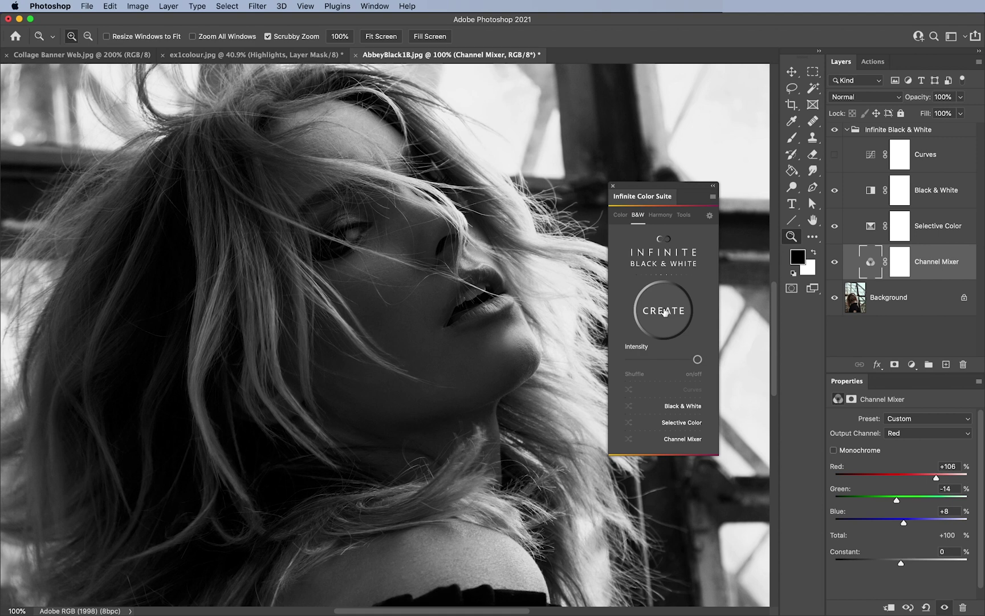
left_click(664, 311)
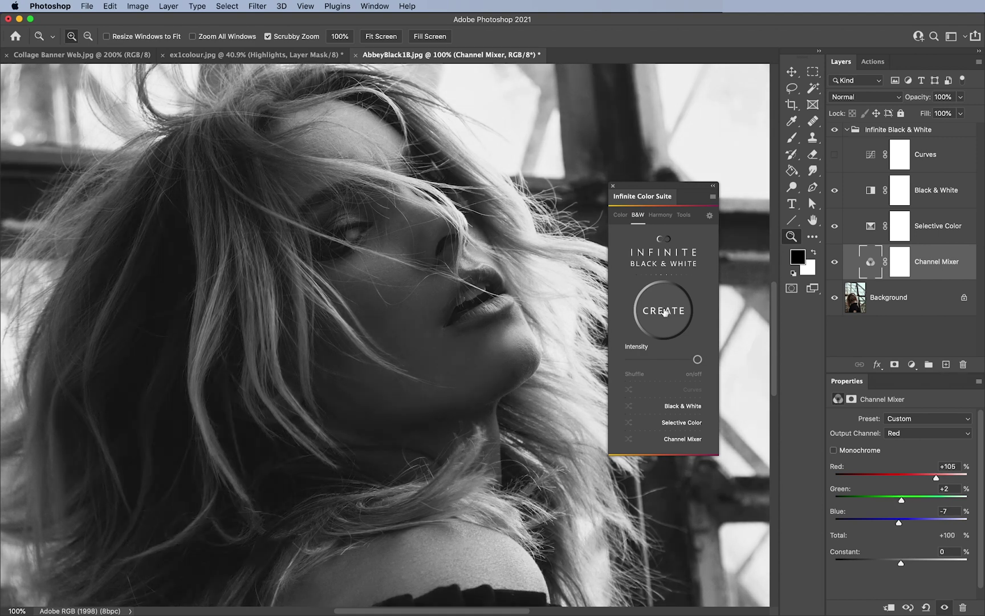
left_click(664, 312)
left_click(665, 312)
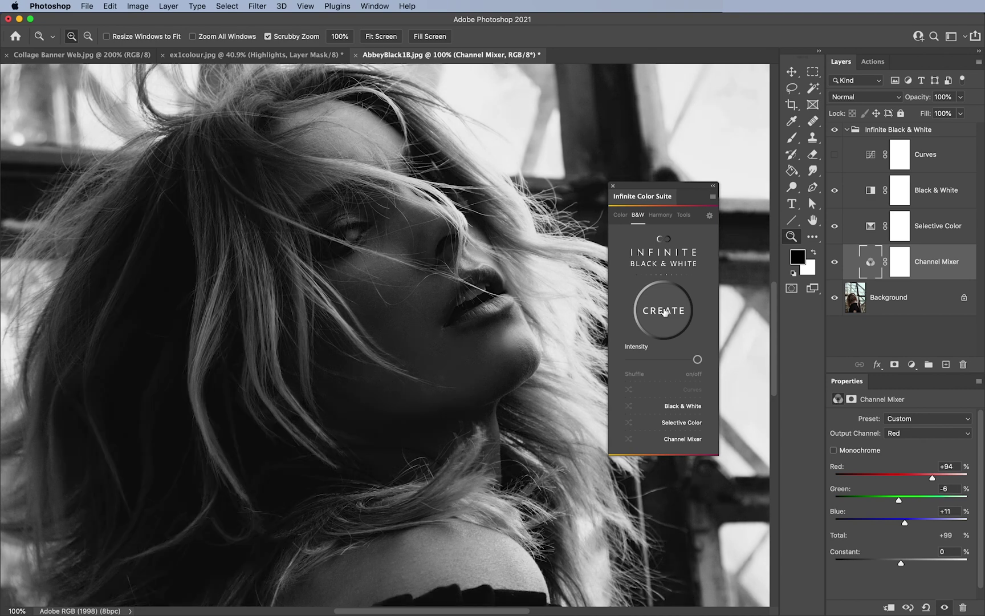
- Include Curves in the shuffle and regenerate the mix to Red +89, Green +12, Blue -1
left_click(693, 391)
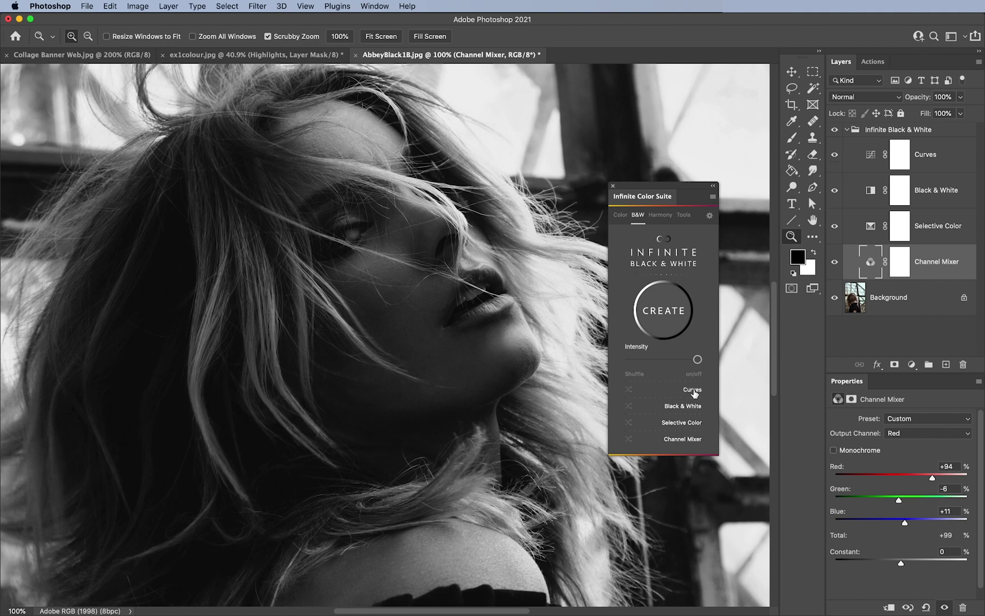
left_click(660, 313)
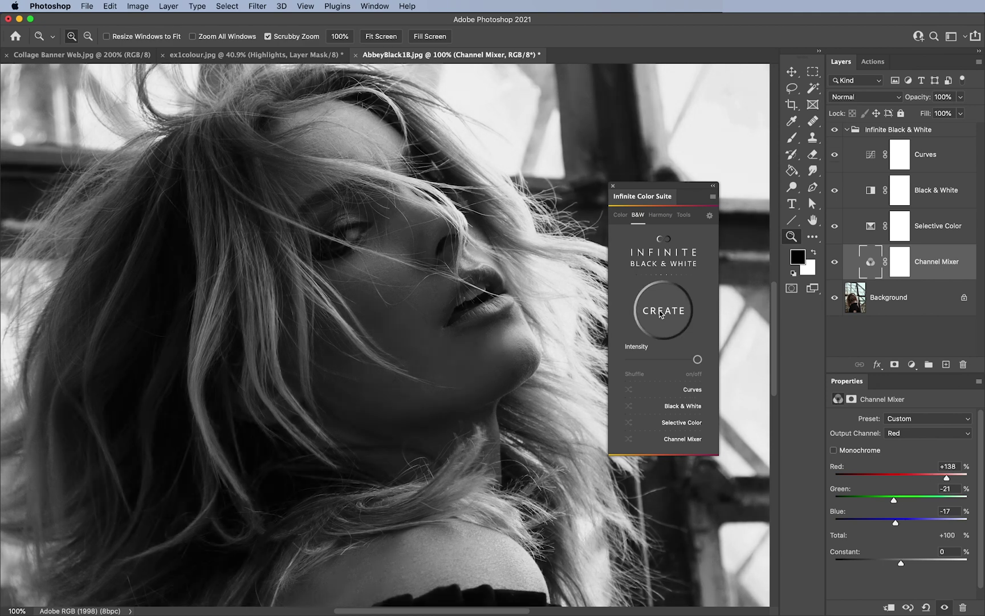
left_click(660, 313)
left_click(660, 313)
left_click(660, 312)
left_click(660, 312)
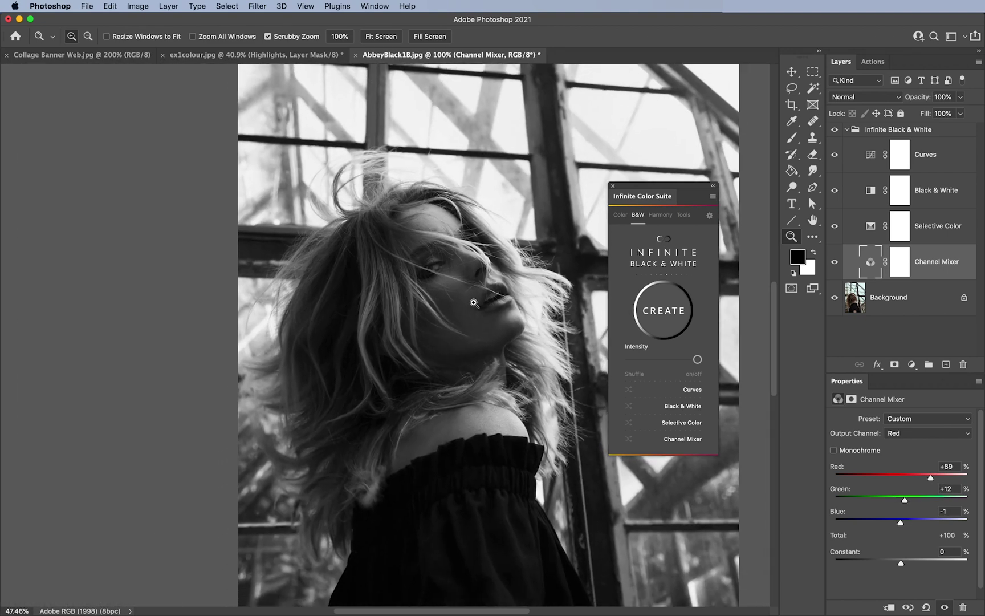
left_click(476, 301, "alt")
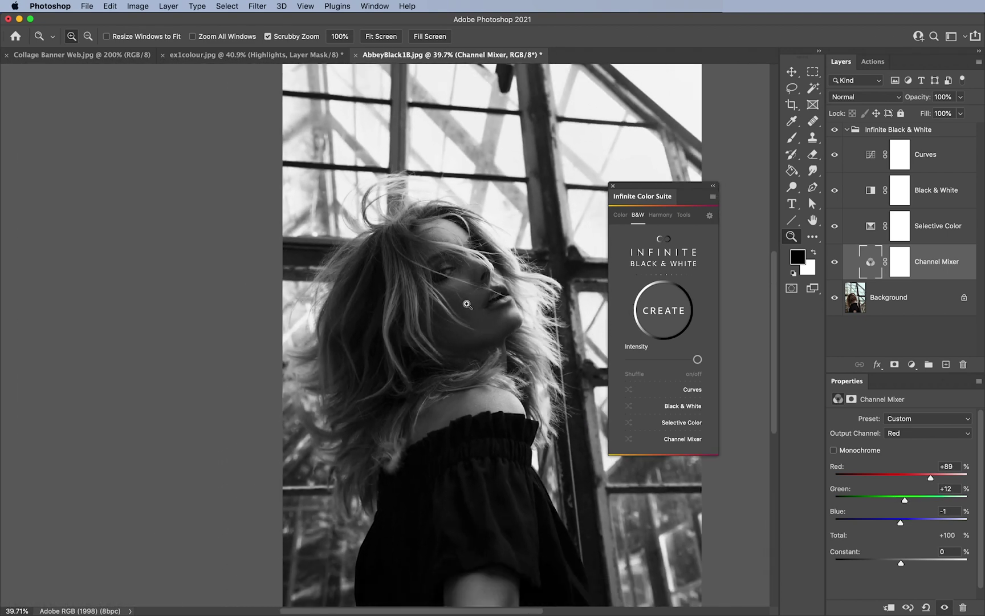
left_click(465, 306, "alt")
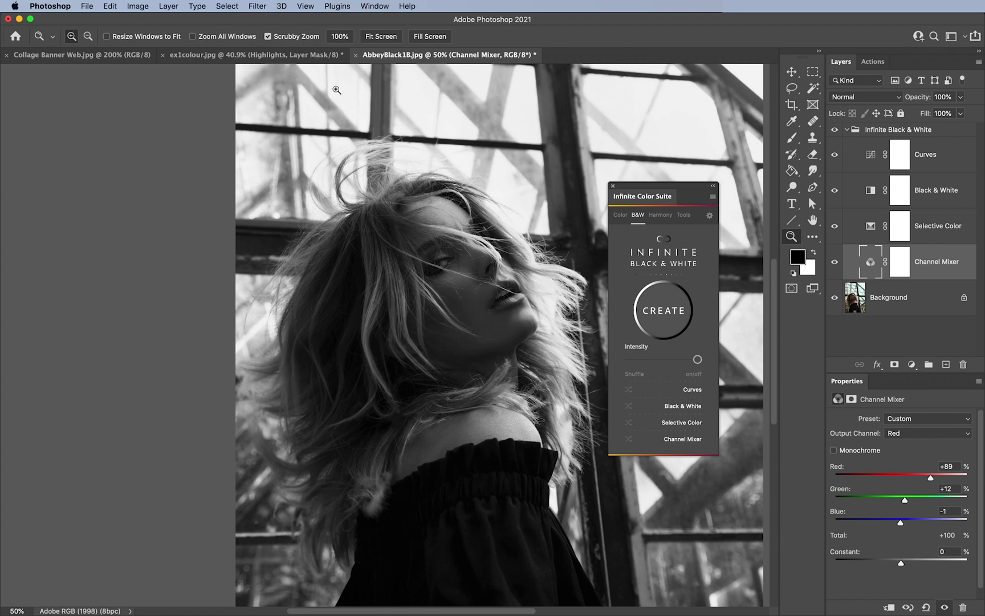
- On ex1colour.jpg, delete the Regions and Infinite Black & White groups and set Intensity to maximum
left_click(305, 54)
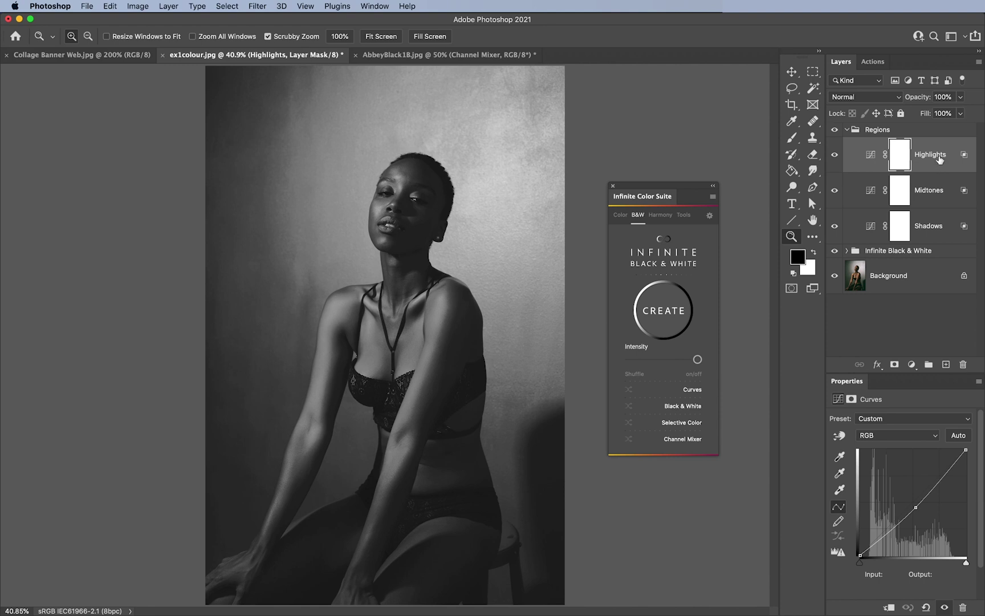
left_click(923, 134)
key("Delete")
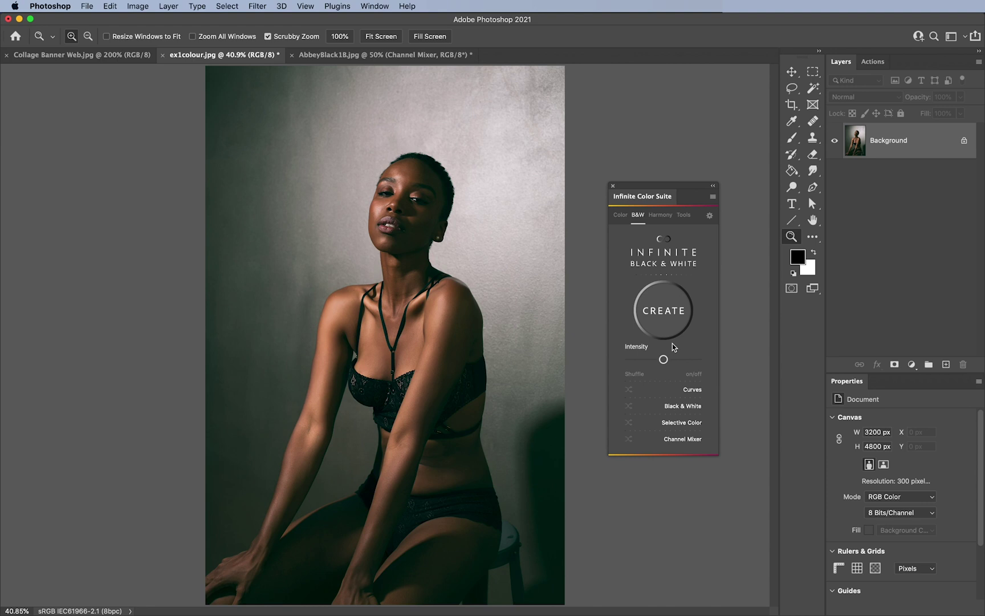
left_click_drag(664, 359, 694, 360)
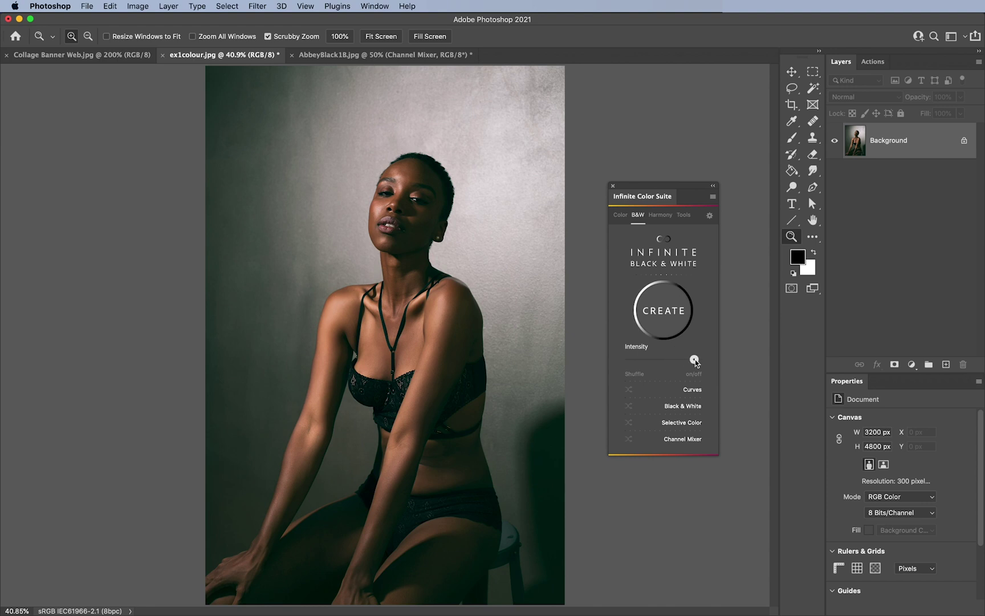
- Convert ex1colour.jpg to black and white and zoom in on the woman's face
left_click(668, 313)
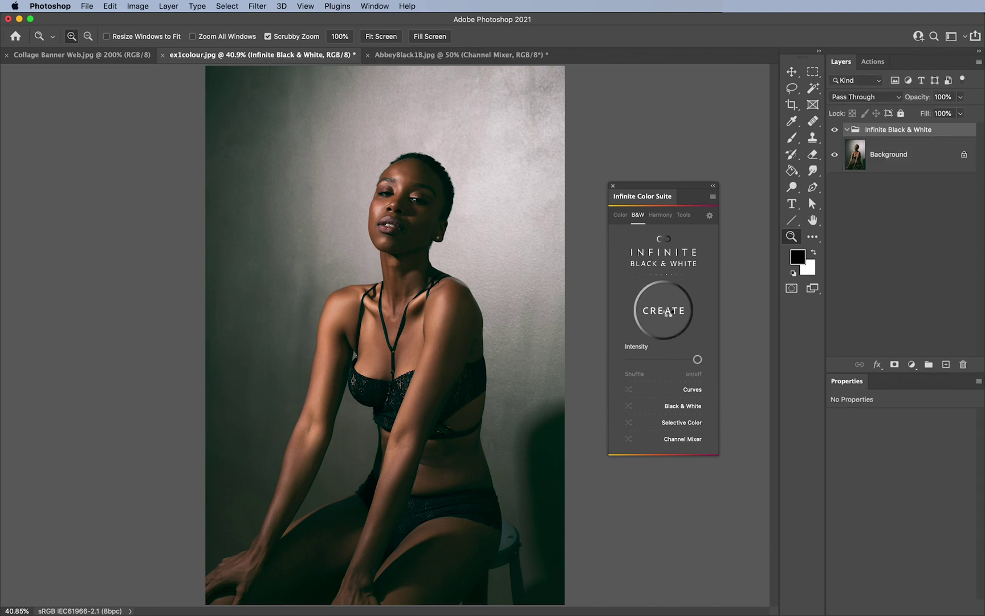
left_click(445, 193)
left_click(439, 198)
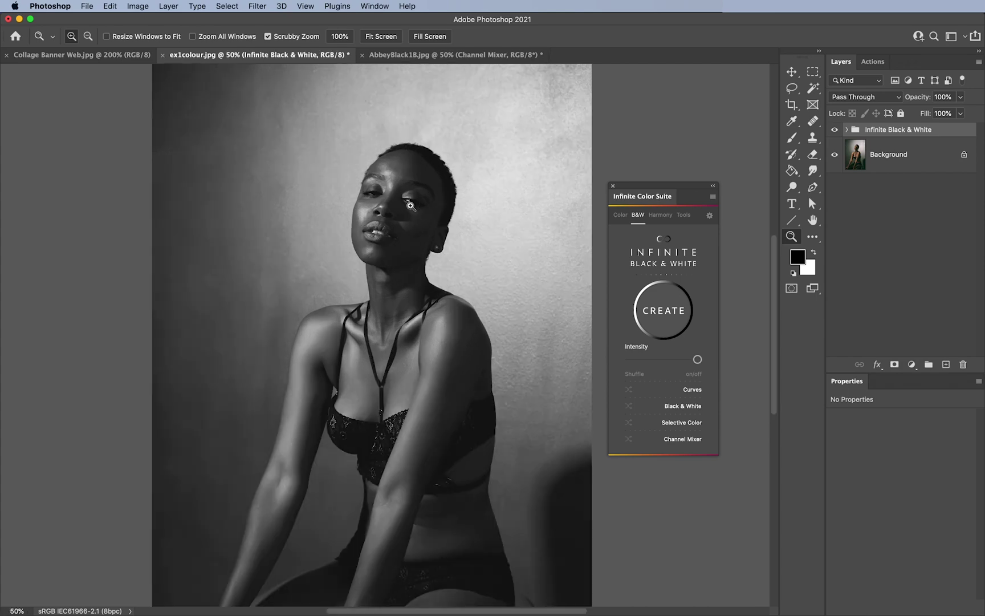
left_click(434, 205)
left_click(424, 223)
scroll(423, 223, "up", 3)
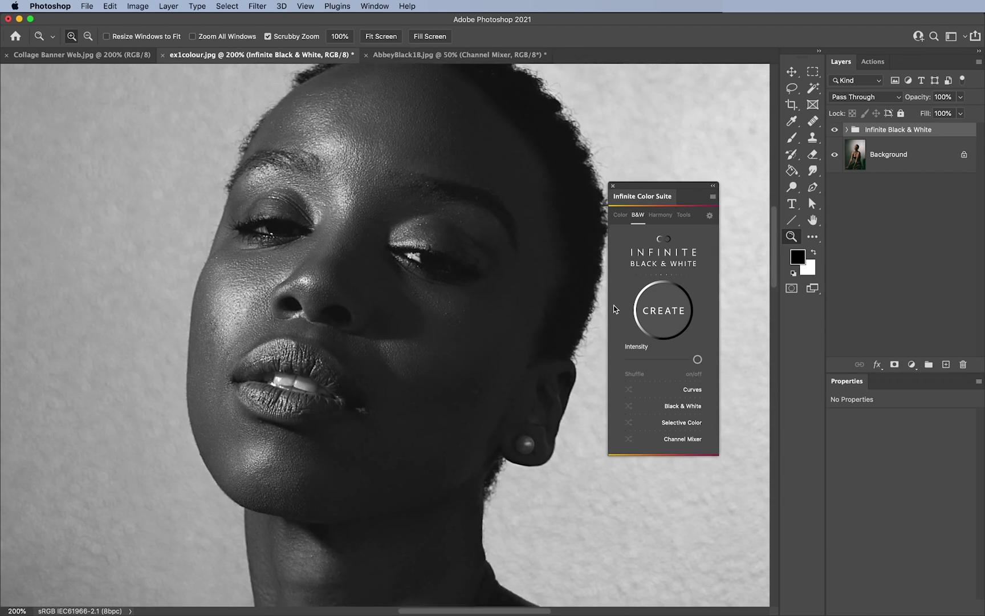
- Generate three more black-and-white variations and view the portrait at 50%
left_click(668, 313)
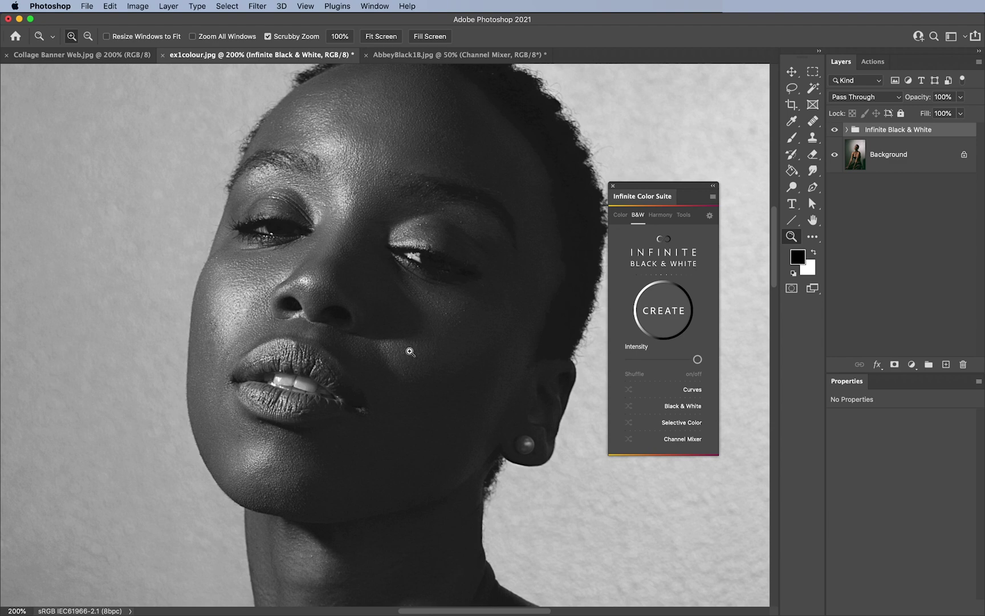
left_click(661, 312)
left_click(661, 312)
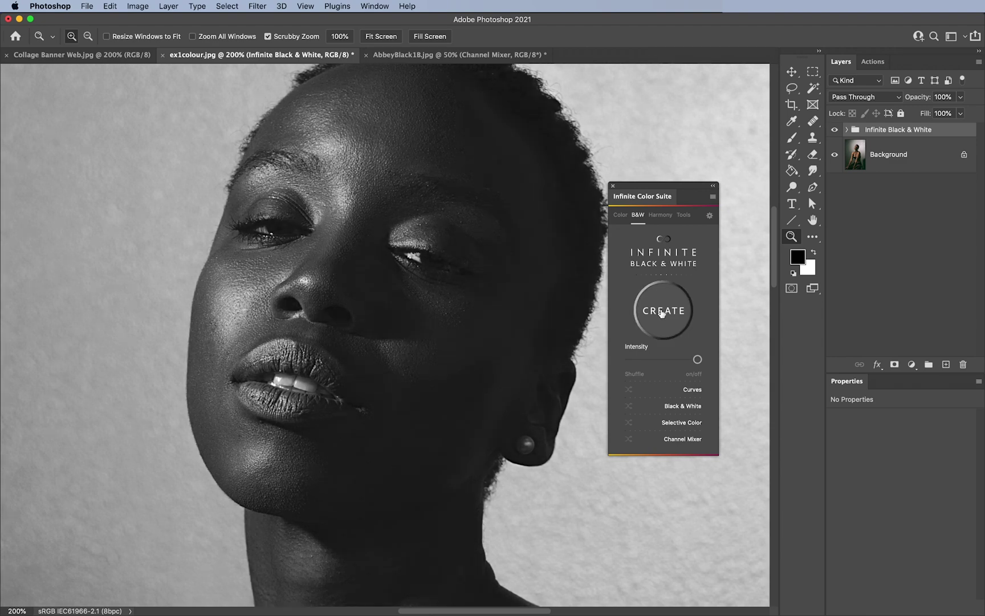
left_click_drag(523, 314, 451, 330)
left_click(450, 330)
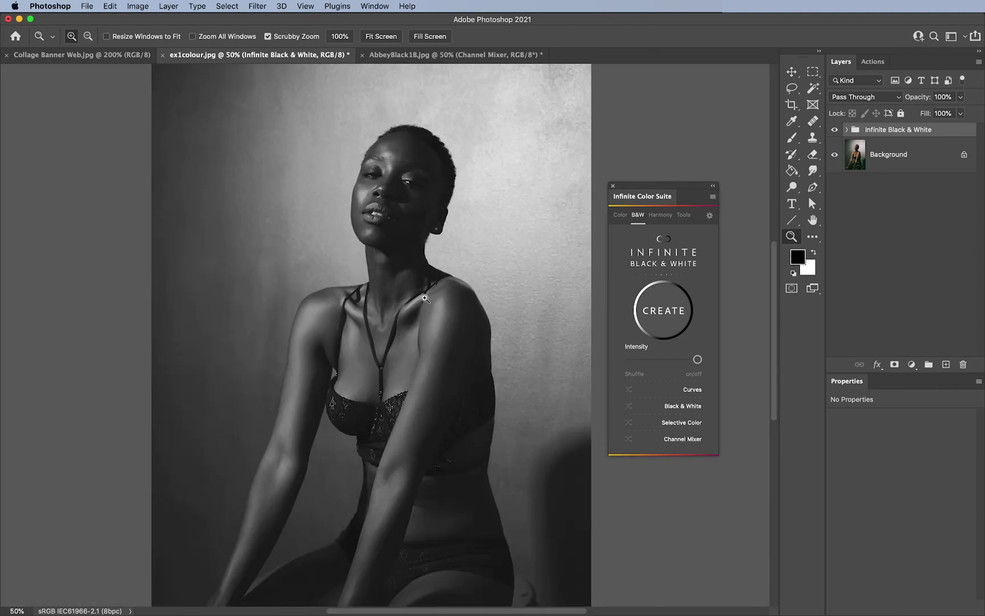
left_click(665, 312)
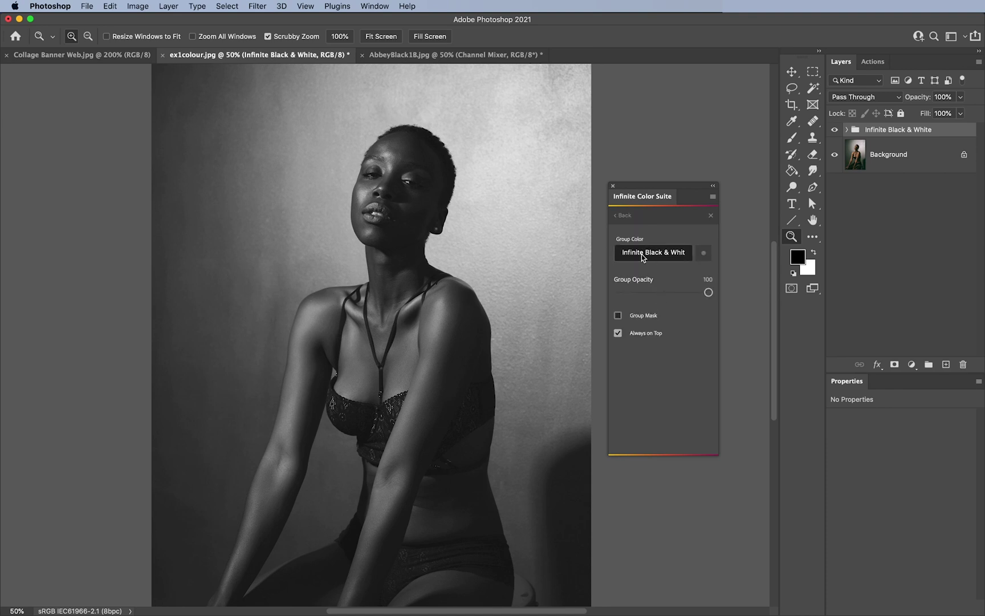
- Give the group a red colour label and rename it BW, keeping Always on Top enabled
left_click(703, 253)
left_click(630, 253)
double_click(632, 252)
key("super+a")
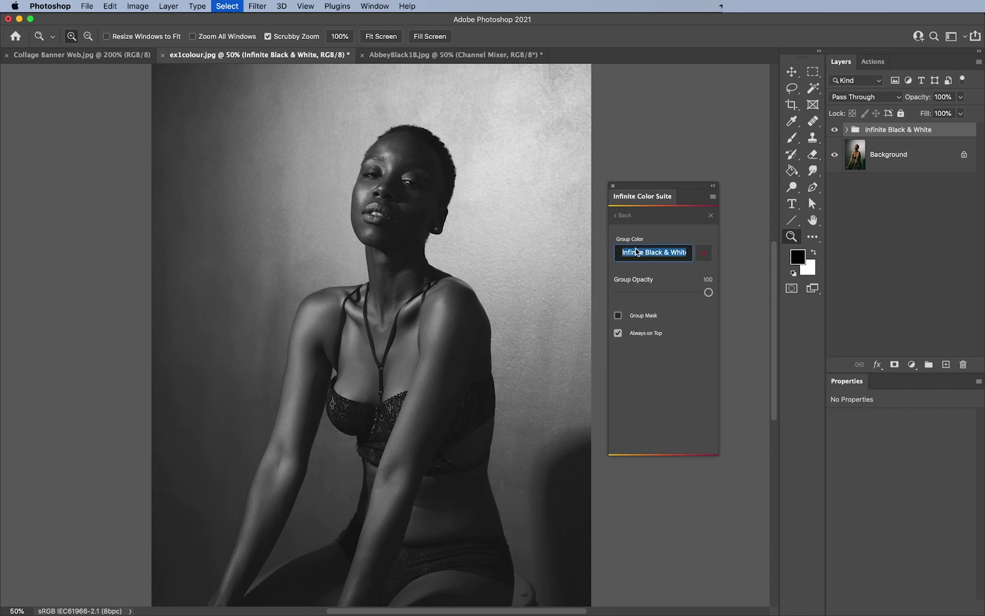
type("BW")
key("Return")
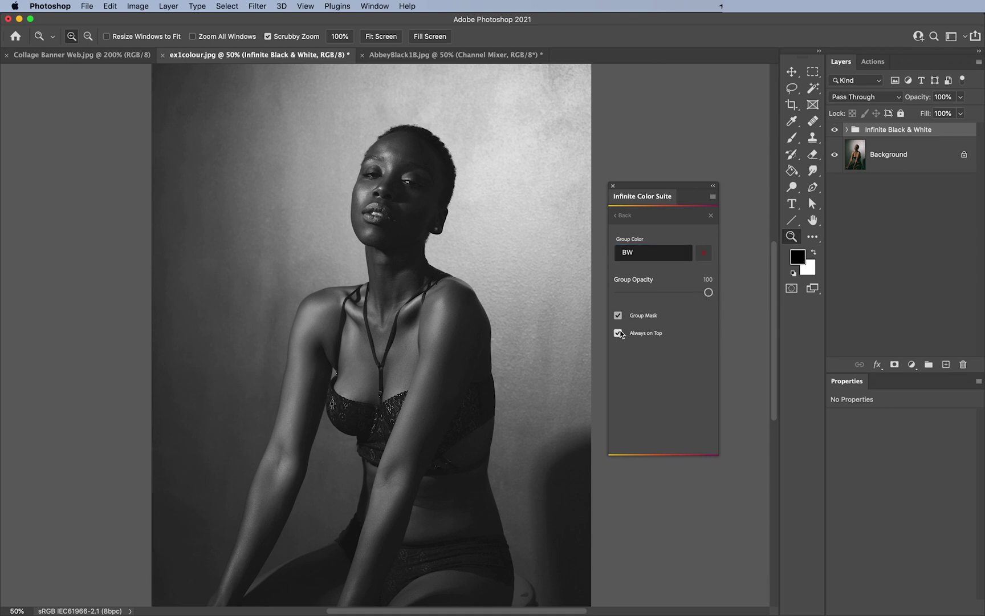
left_click(620, 334)
left_click(628, 335)
- Replace the old black-and-white group with a freshly created BW group
left_click(622, 215)
left_click(650, 301)
left_click_drag(909, 145, 963, 363)
left_click(674, 312)
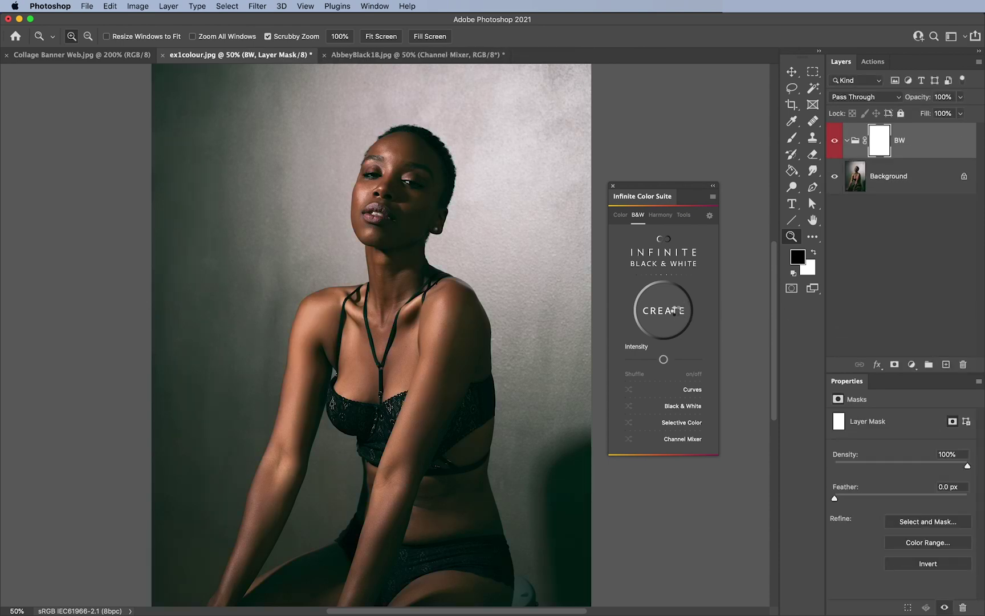
- Check the new BW group's layers and regenerate its black-and-white look three times
left_click(847, 140)
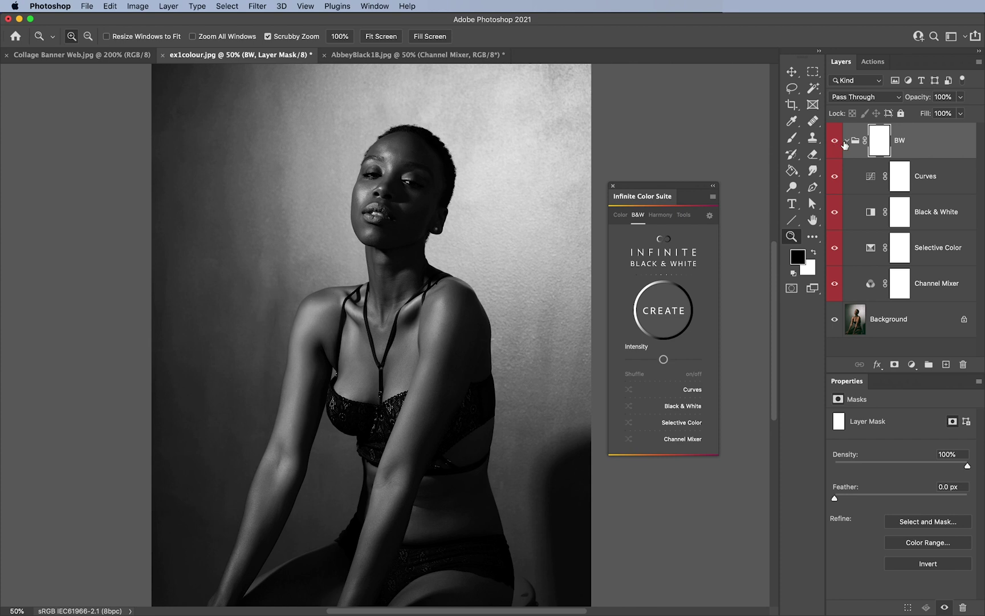
left_click(847, 141)
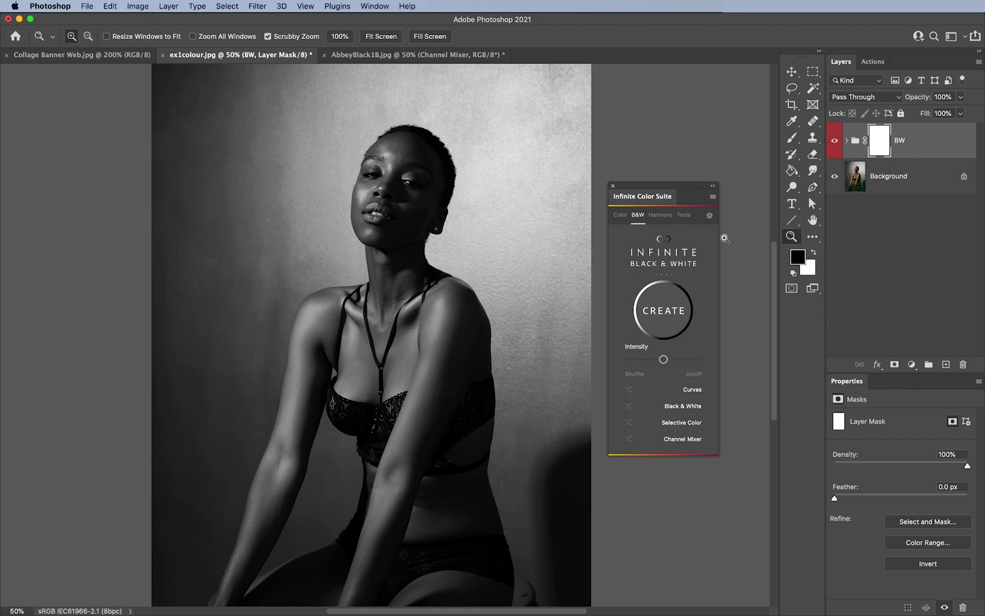
left_click(660, 309)
left_click(661, 310)
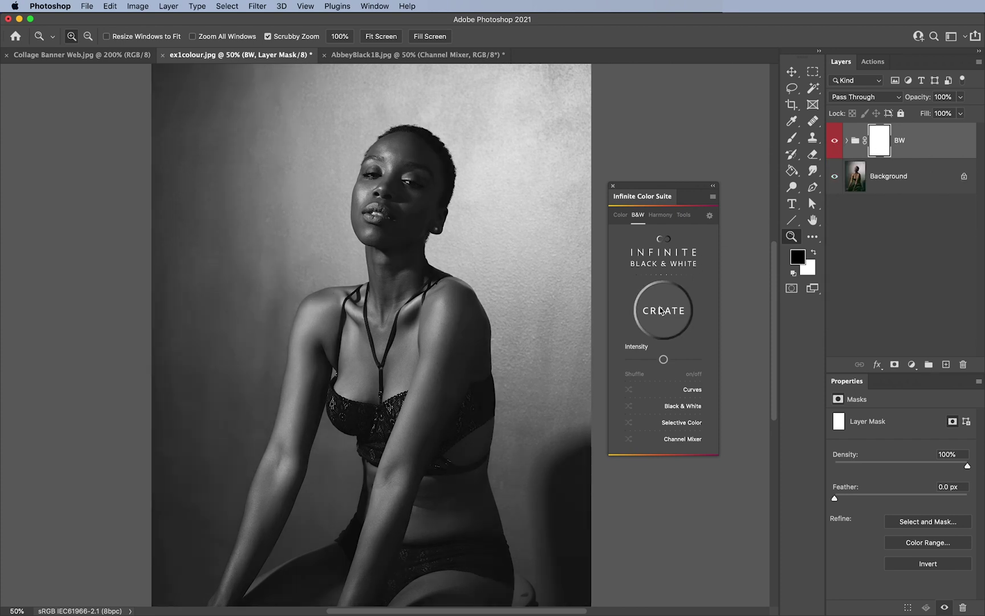
left_click(660, 310)
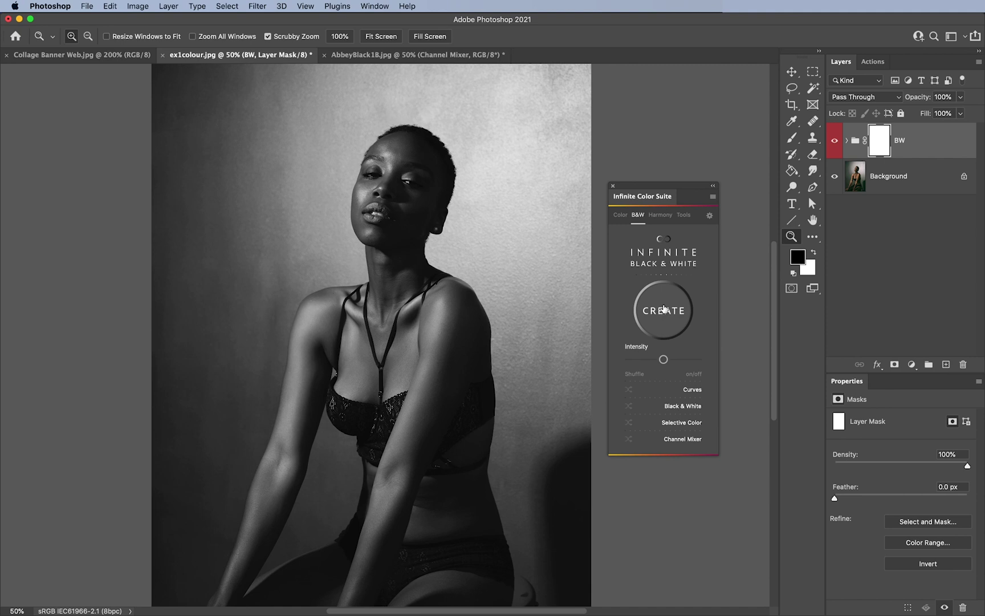
- Apply the saved Black and White user look from Infinite Color Suite's User Looks
left_click(685, 220)
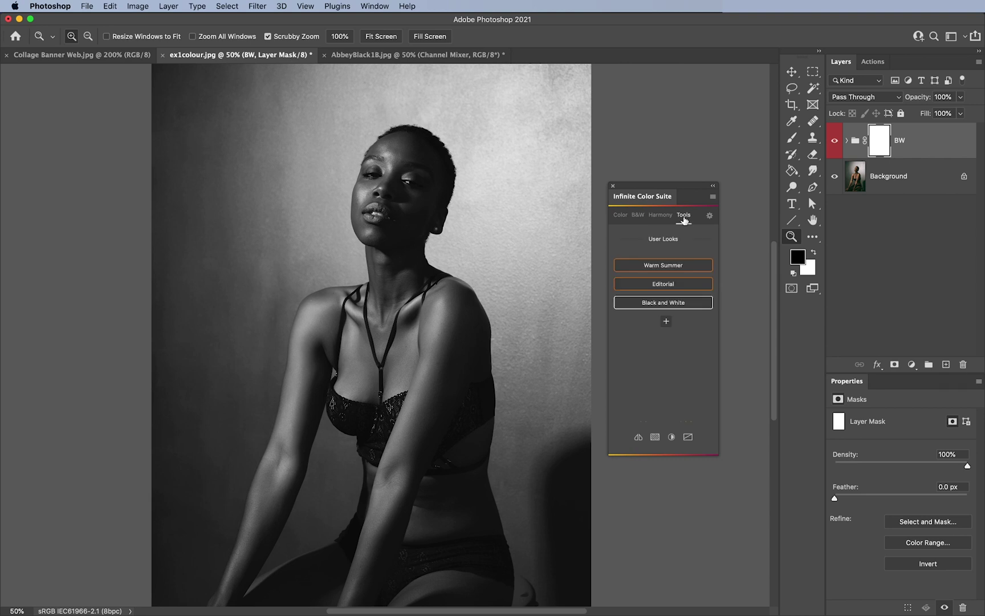
left_click(677, 303)
left_click(339, 7)
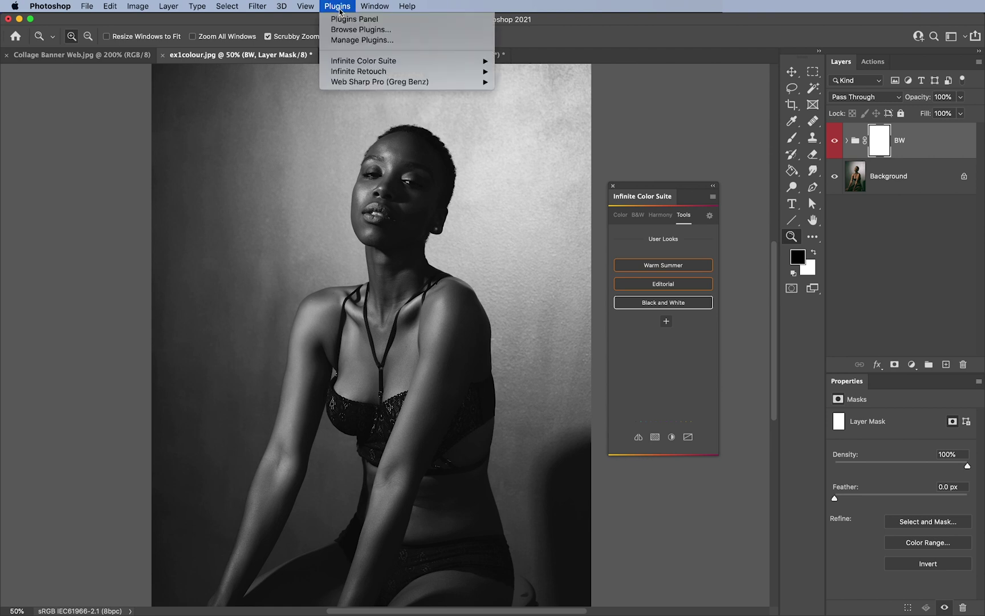
left_click(527, 23)
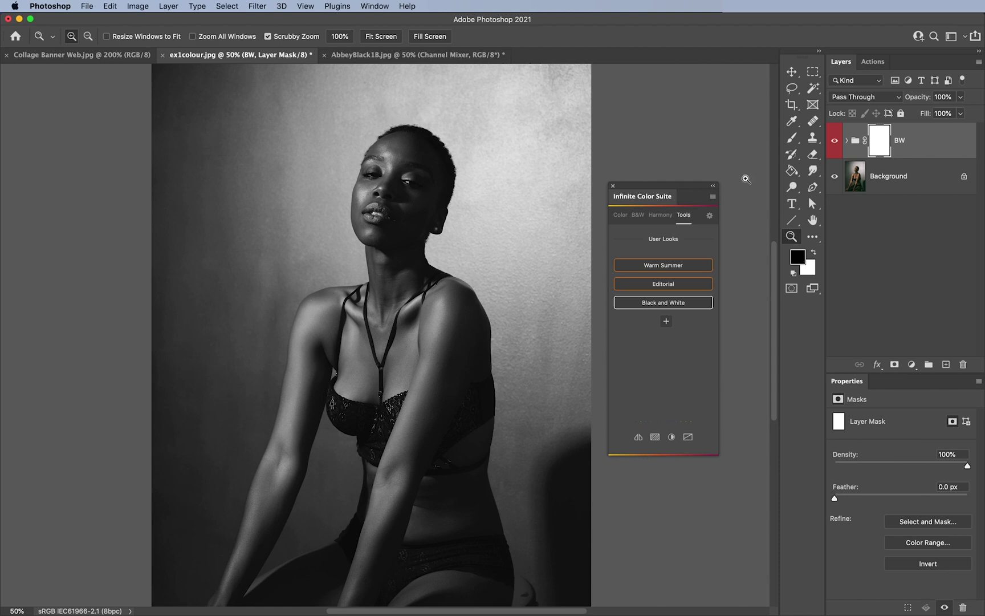
- Select the BW group down through Channel Mixer and add an empty fourth user look slot
left_click(847, 142)
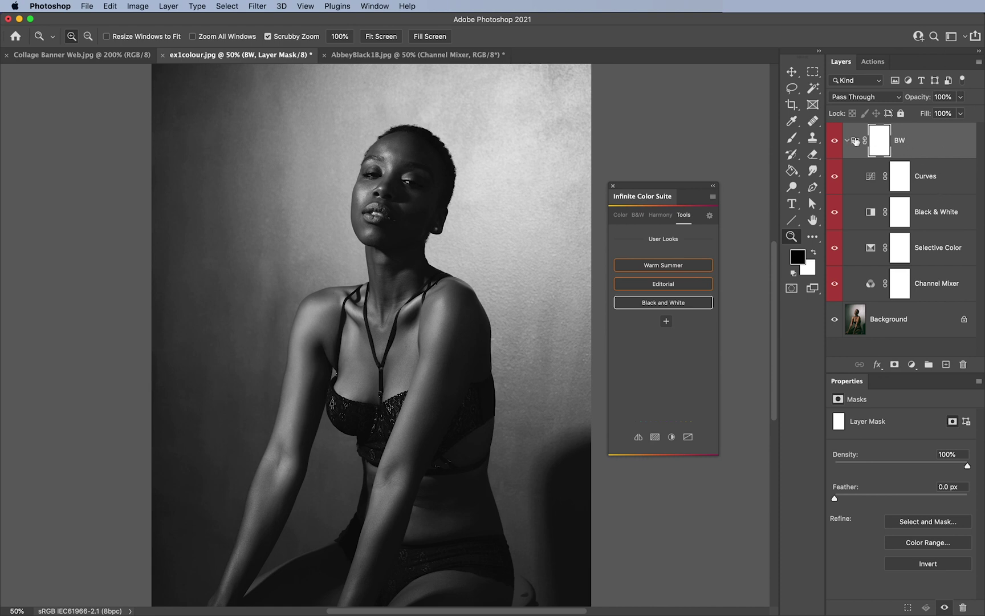
left_click(905, 143)
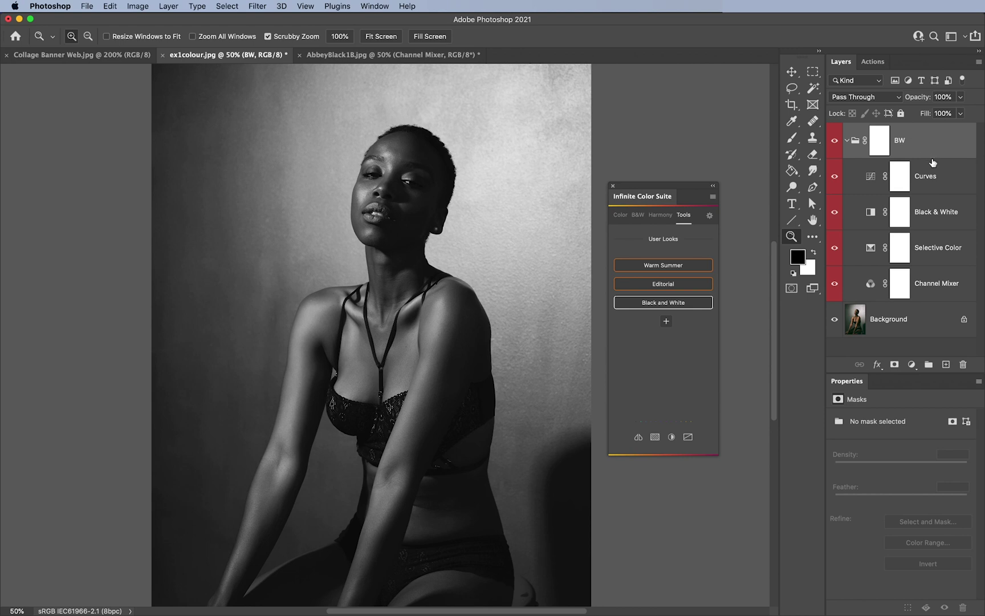
left_click(939, 288, "shift")
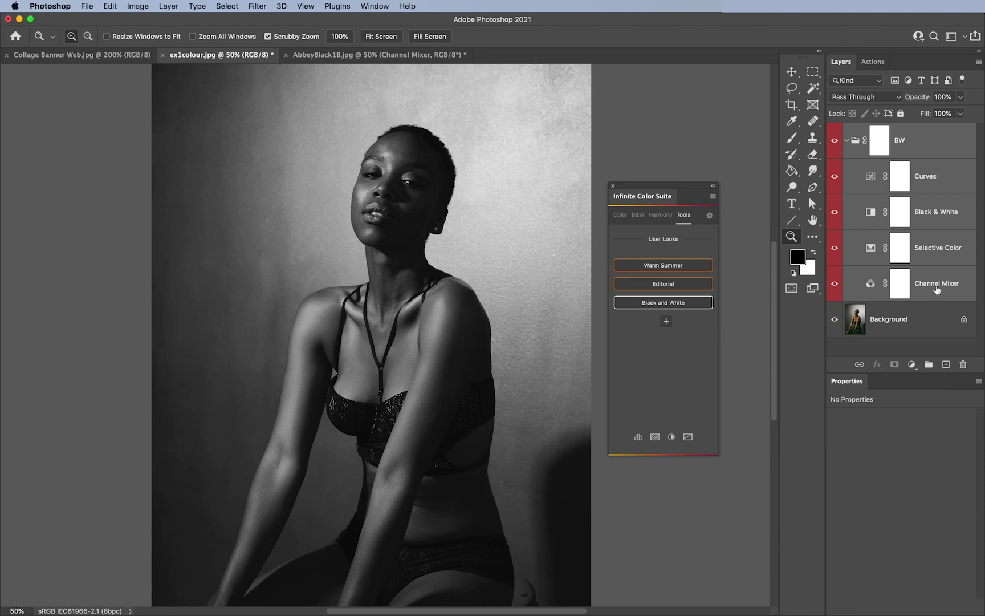
left_click(666, 322)
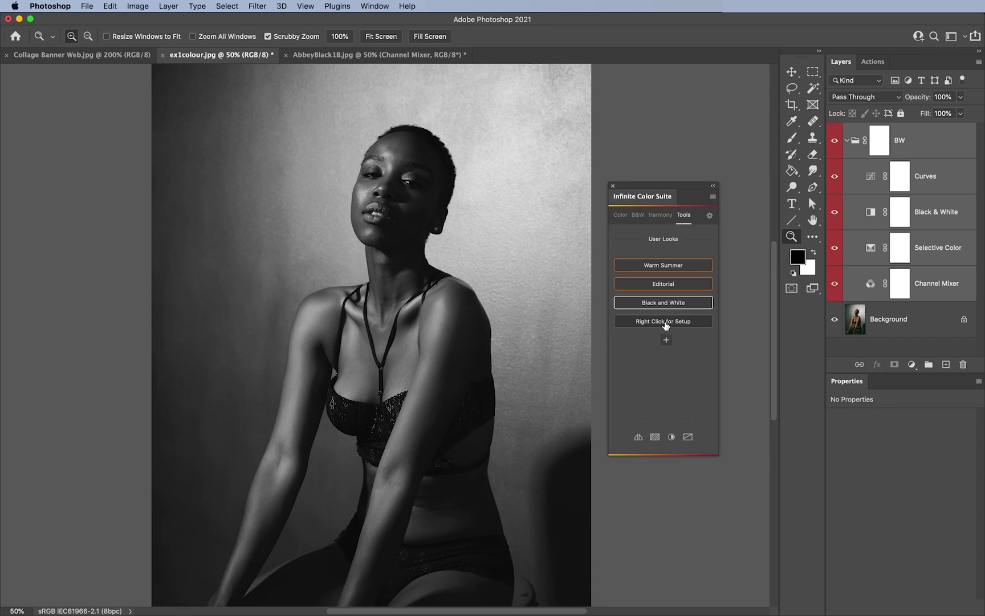
- Save the selected BW layers into the new slot as the user look 'BW RED SERIES'
right_click(666, 324)
triple_click(670, 256)
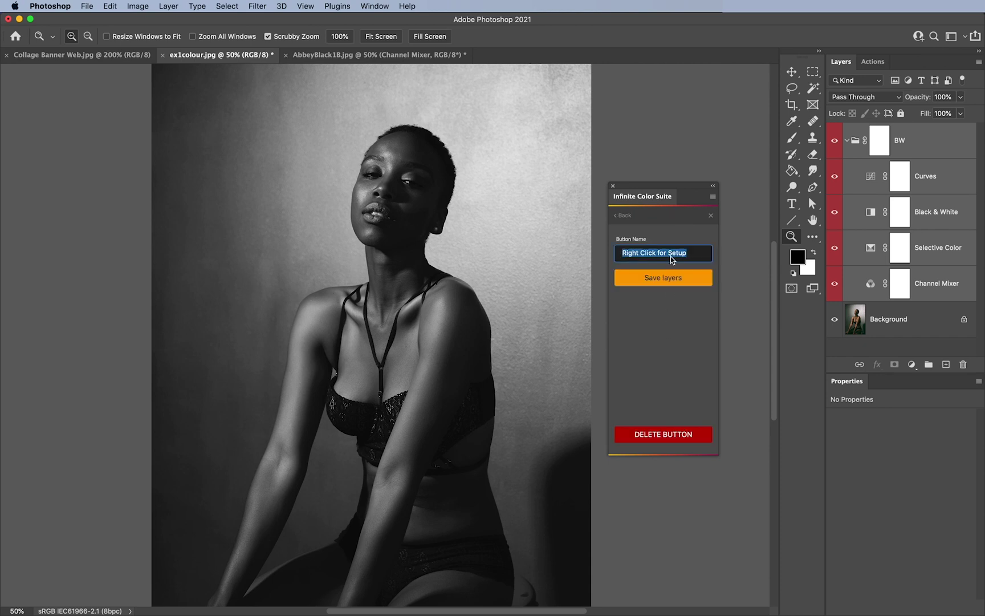
type("BW RED SERIES")
left_click(691, 279)
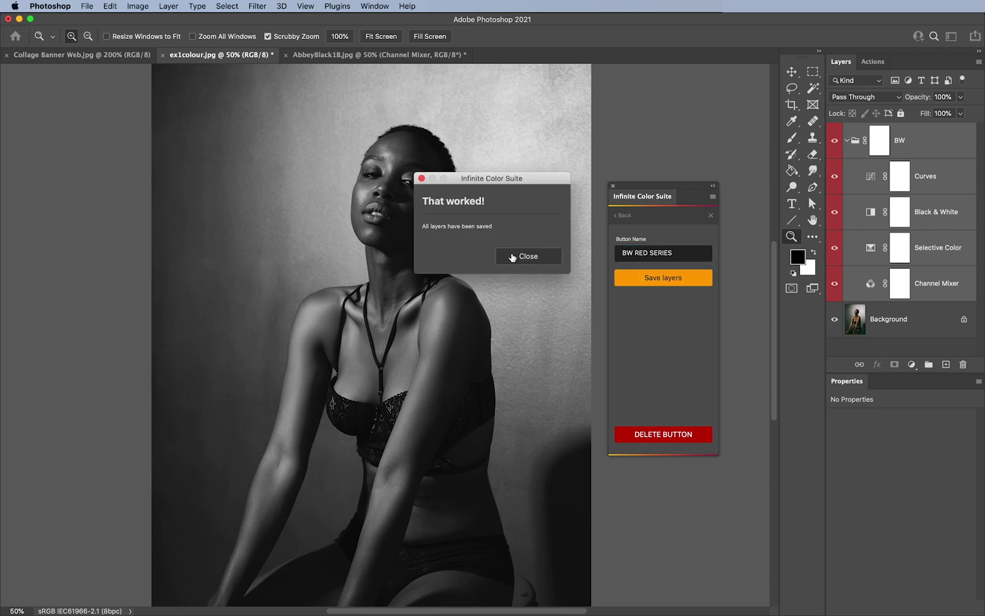
left_click(517, 258)
left_click(630, 216)
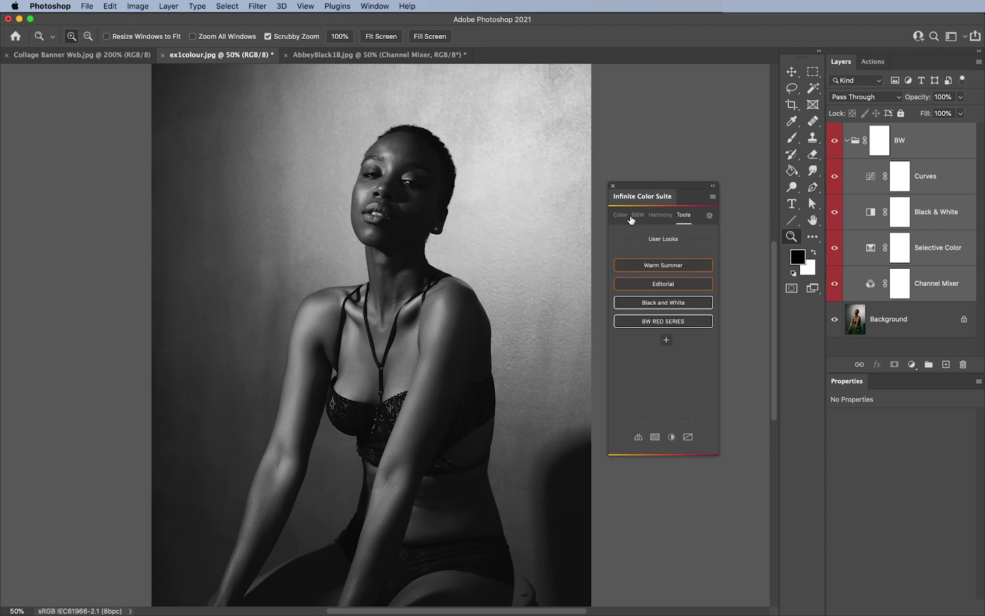
- Apply BW RED SERIES and expand the rebuilt BW group to check its four adjustment layers
left_click(682, 323)
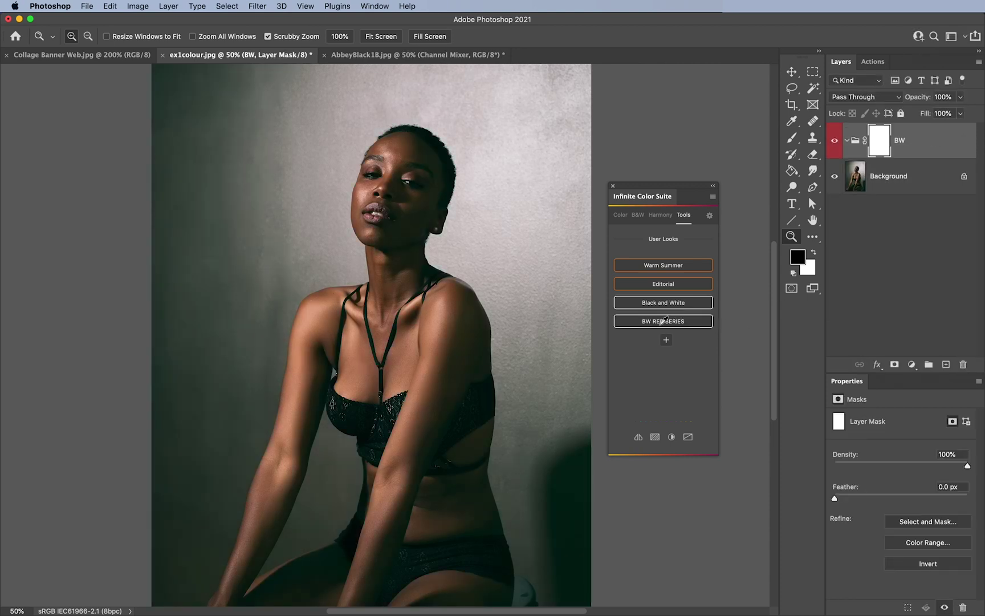
left_click(847, 141)
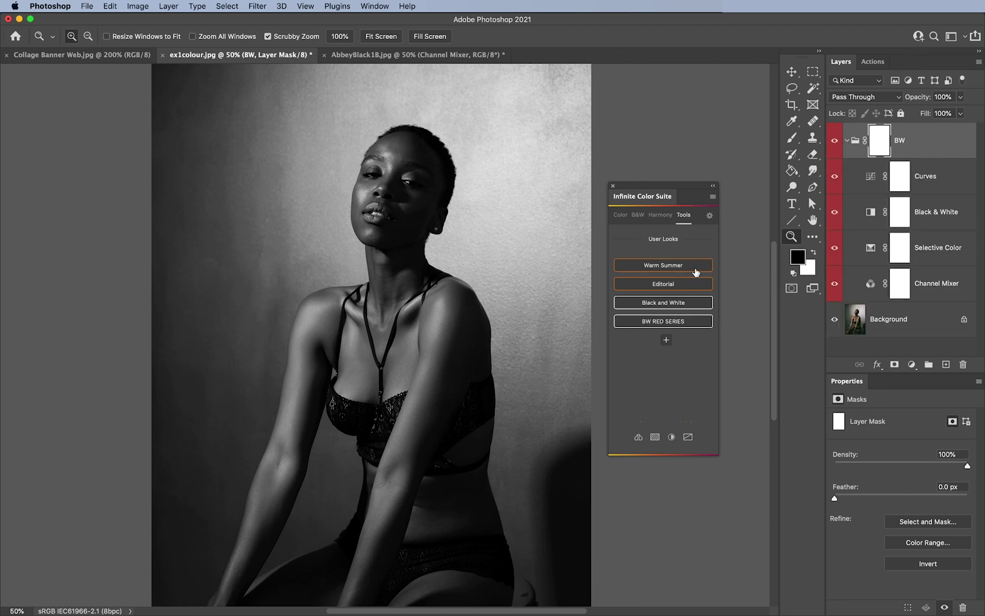
- Open Infinite Color Suite's Settings page, starting and then cancelling a local backup
left_click(710, 217)
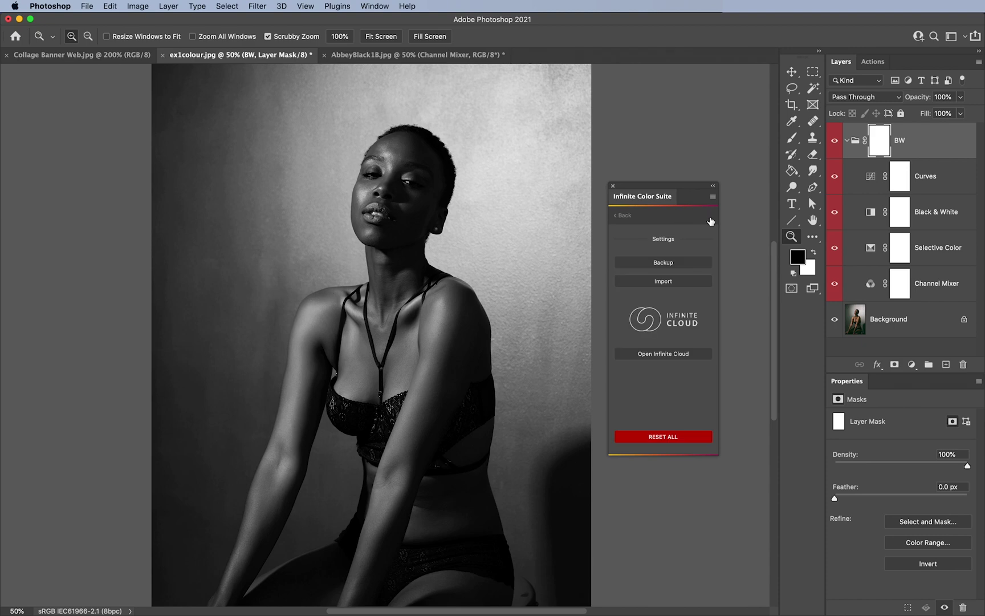
left_click(662, 266)
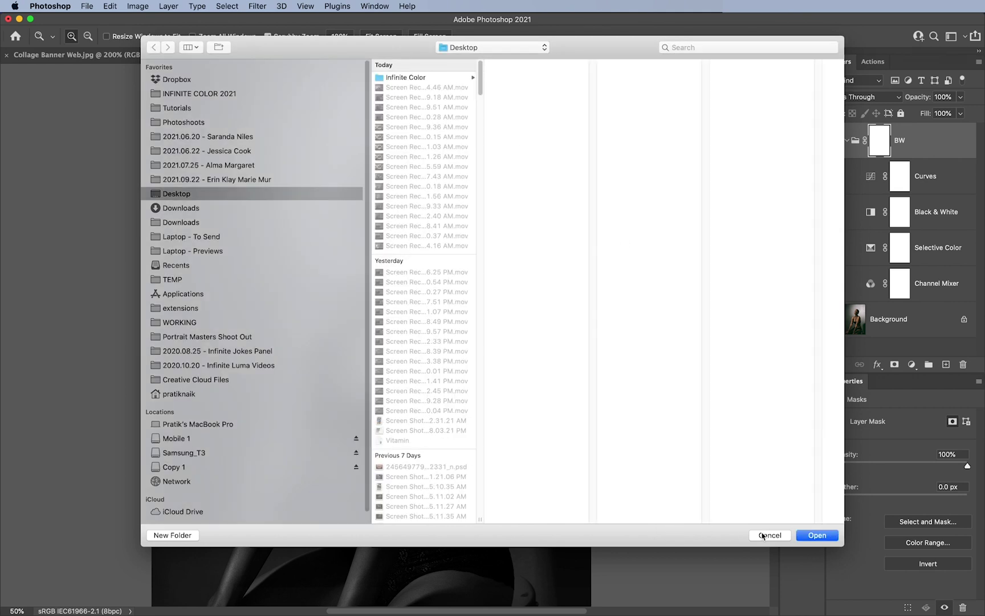
left_click(763, 536)
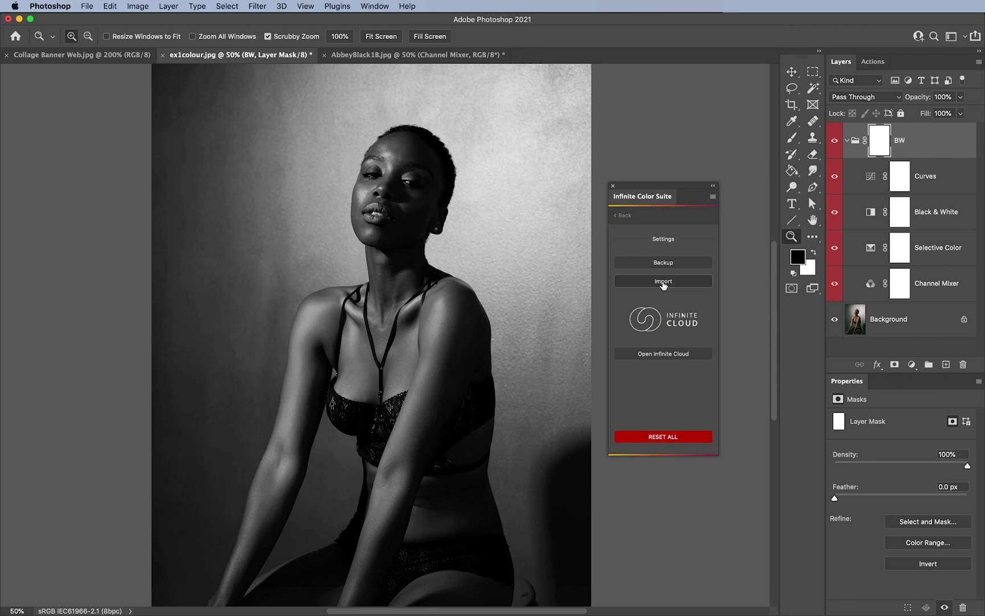
- Save an Infinite Cloud backup named BW, then return to User Looks and collapse BW
left_click(663, 354)
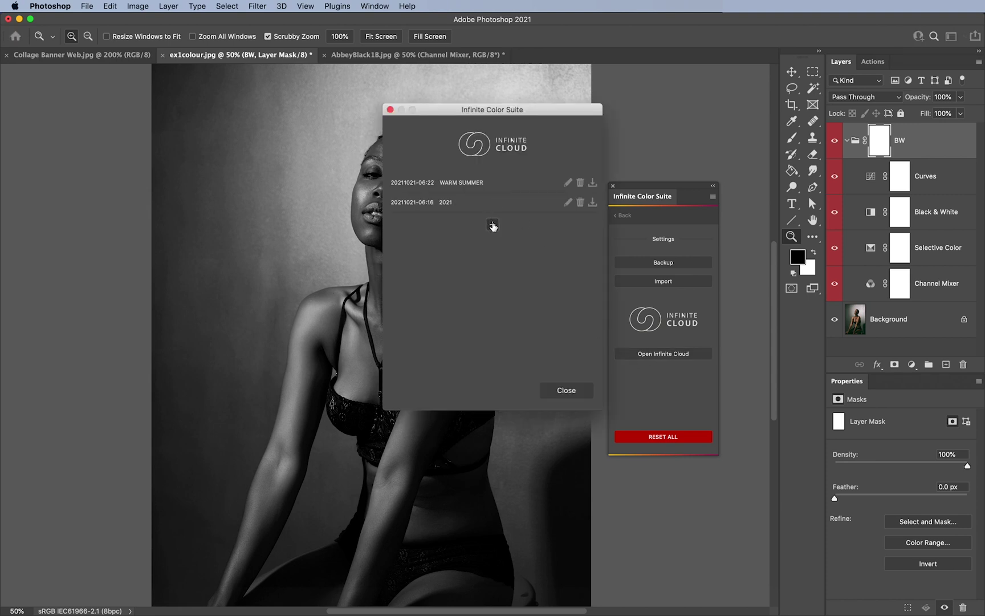
left_click(493, 227)
left_click(568, 183)
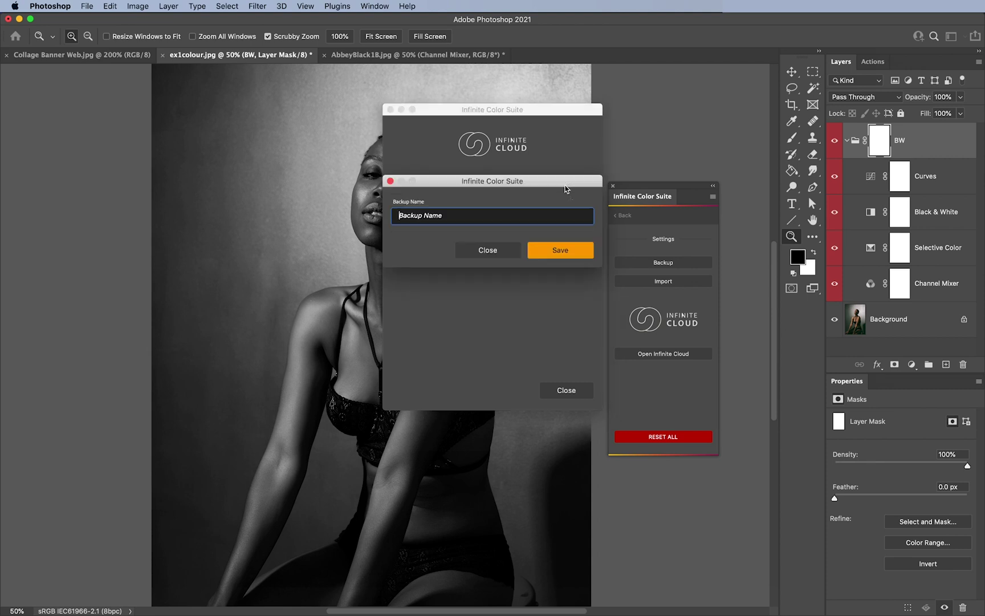
left_click(402, 220)
type("BW")
left_click(548, 251)
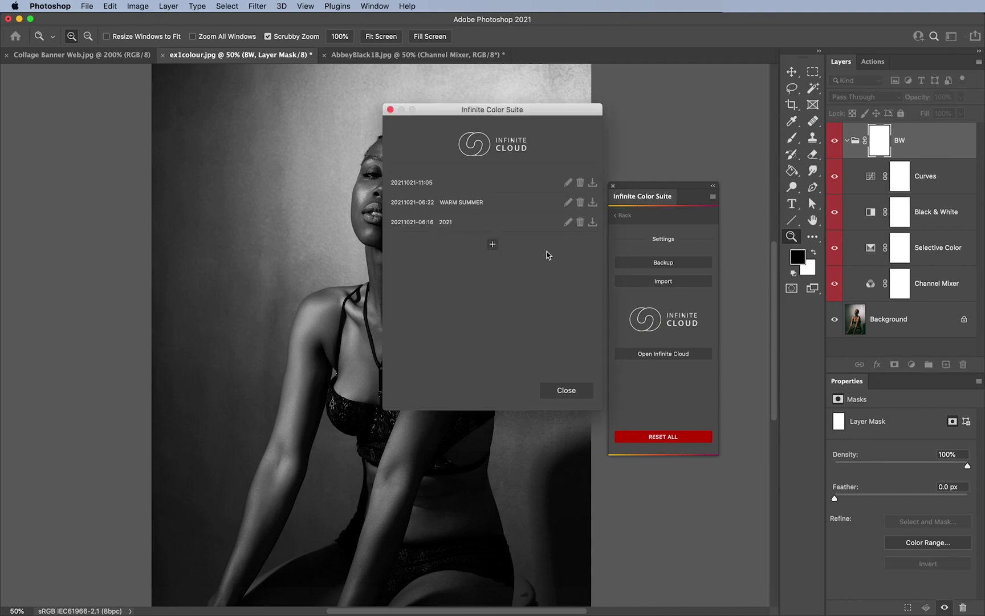
left_click(566, 390)
left_click(622, 216)
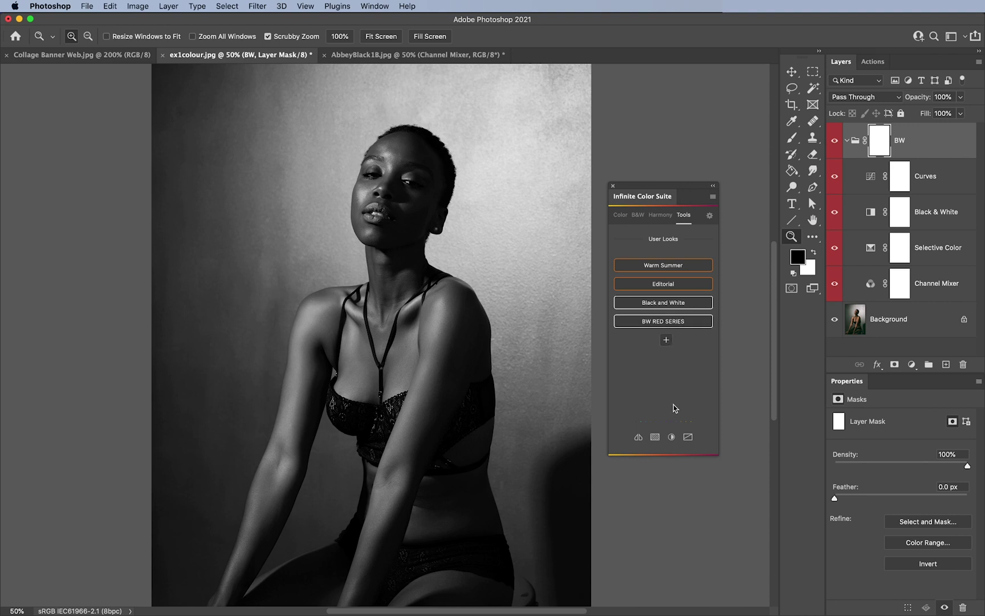
left_click(847, 141)
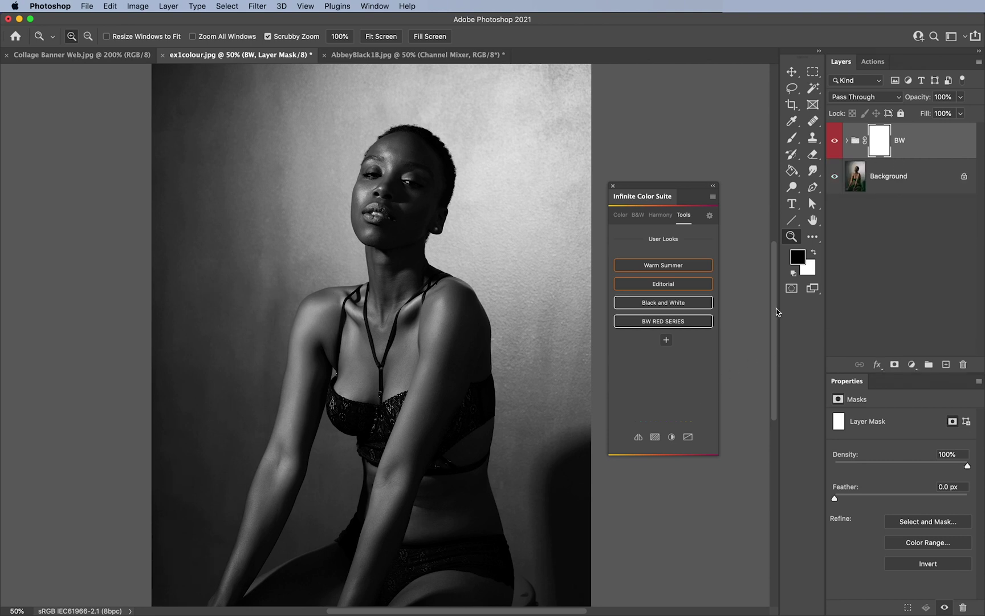
- Add the Regions curves group and nudge the Shadows curve slightly down
left_click(639, 438)
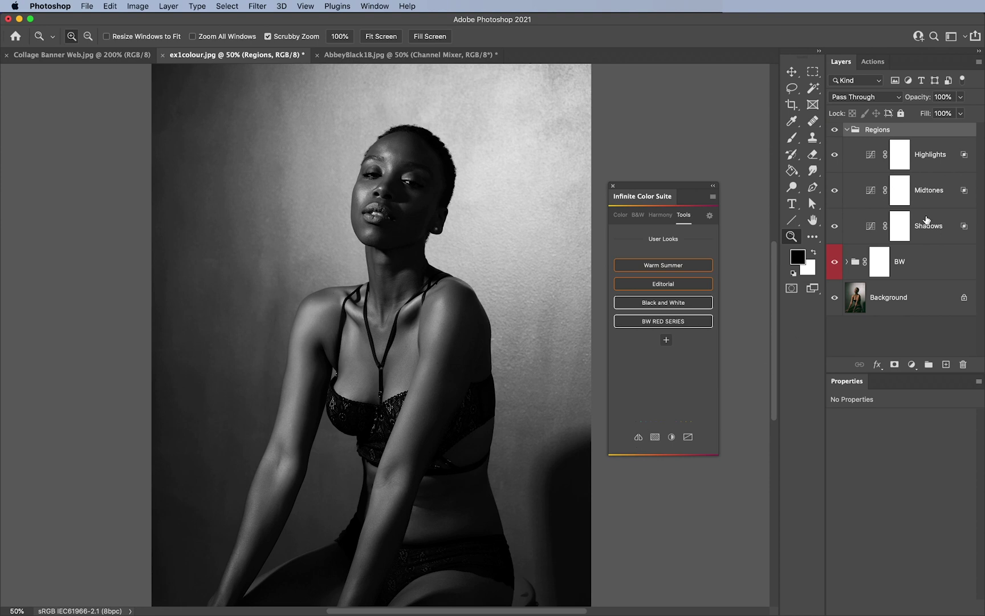
left_click(929, 228)
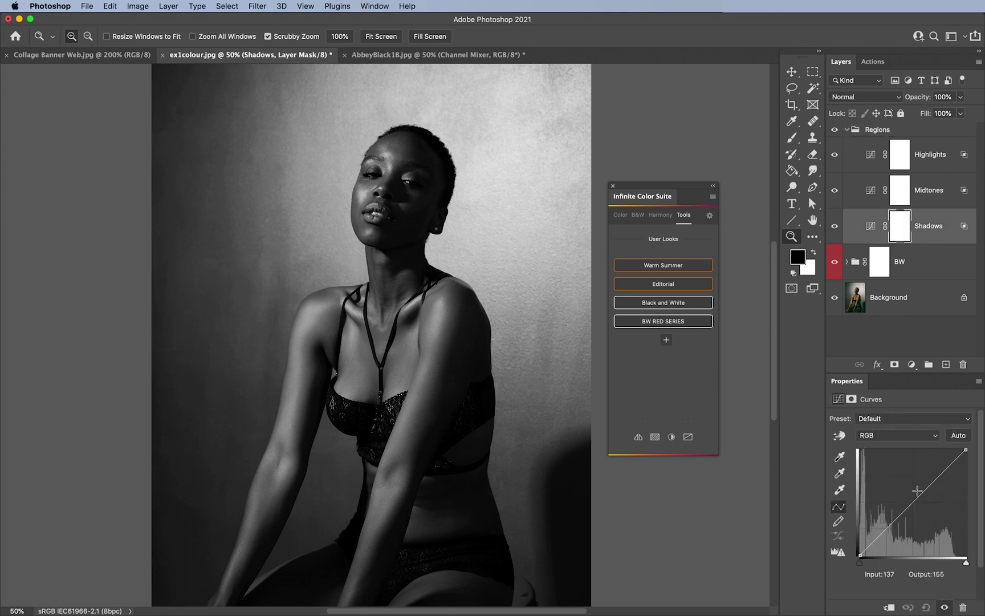
left_click_drag(912, 497, 914, 504)
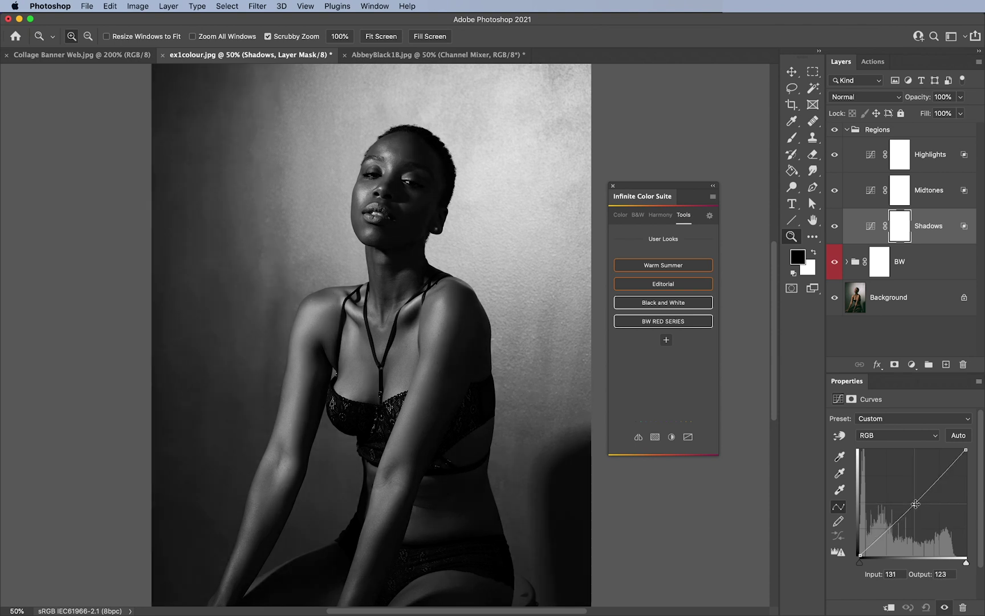
- Raise the Shadows curve midpoint slightly to brighten the shadows
left_click(870, 228)
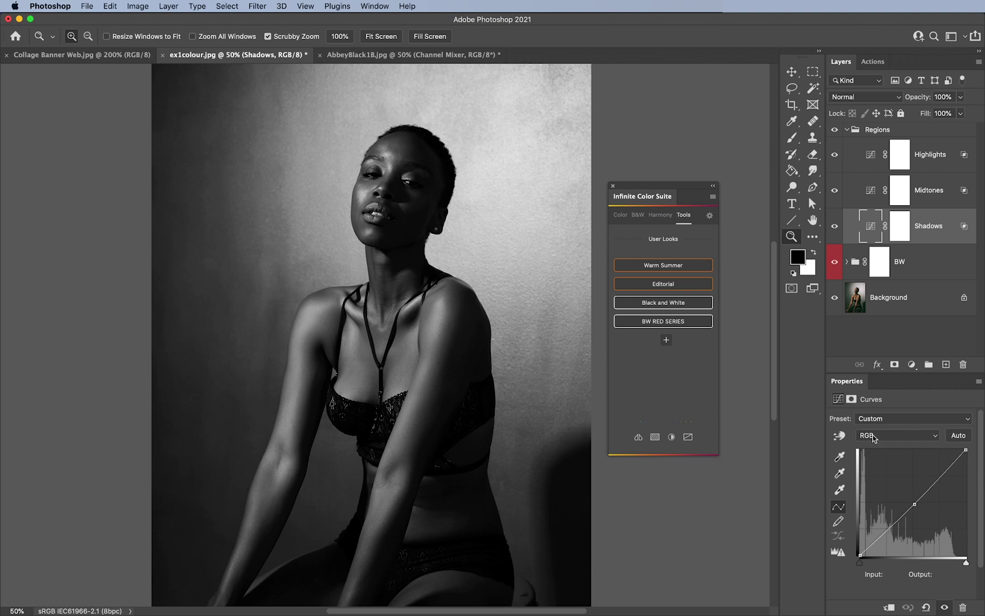
left_click(372, 5)
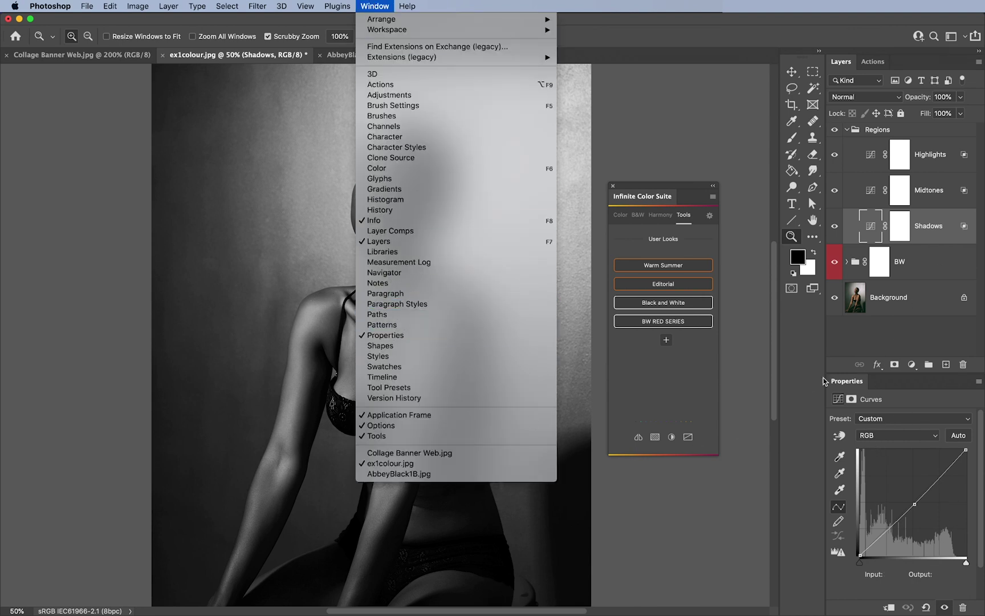
left_click(855, 385)
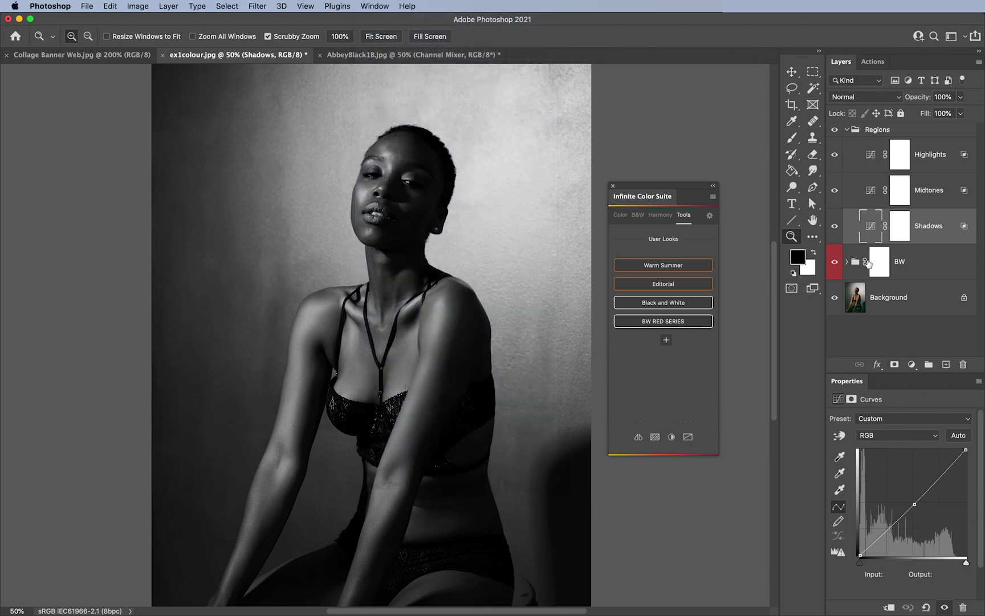
left_click(870, 228)
left_click(900, 227)
left_click(876, 229)
left_click_drag(914, 504, 913, 501)
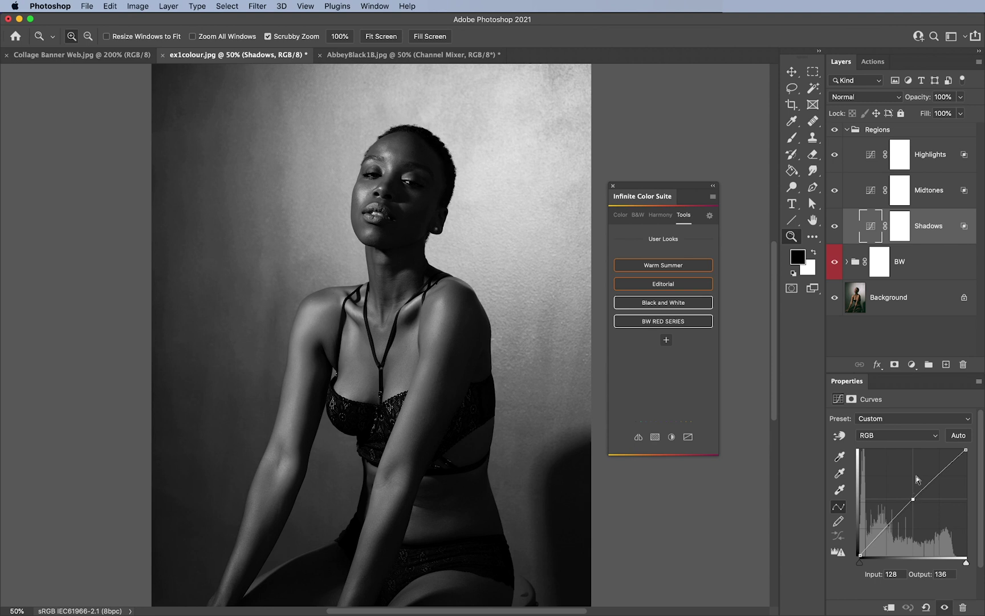
- Add a Midtones curve point and pull the Highlights white point down to darken the wall
left_click(929, 203)
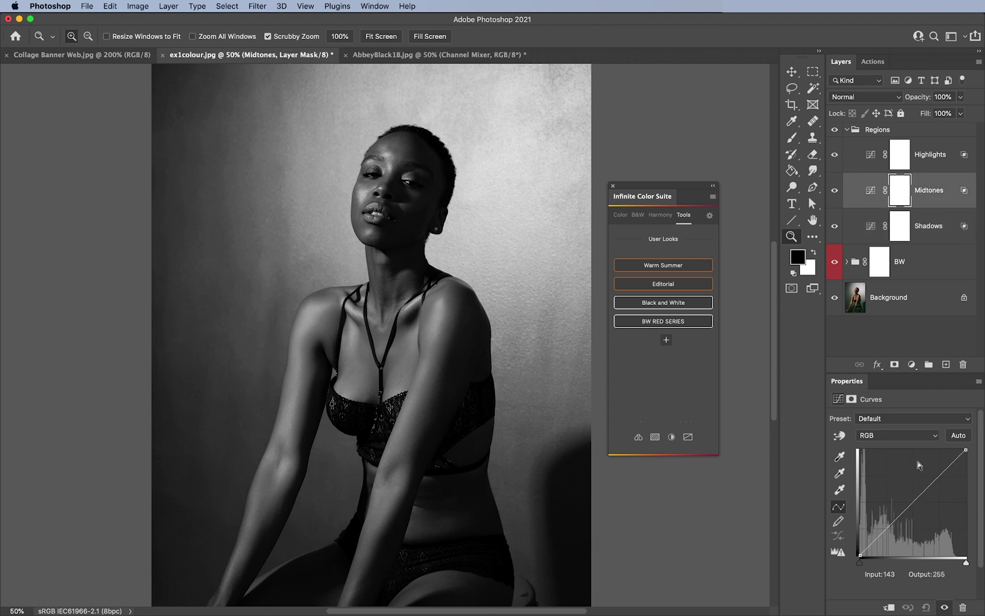
mouse_move(909, 501)
left_mouse_down()
mouse_move(910, 512)
mouse_move(919, 505)
left_mouse_up()
left_click(926, 157)
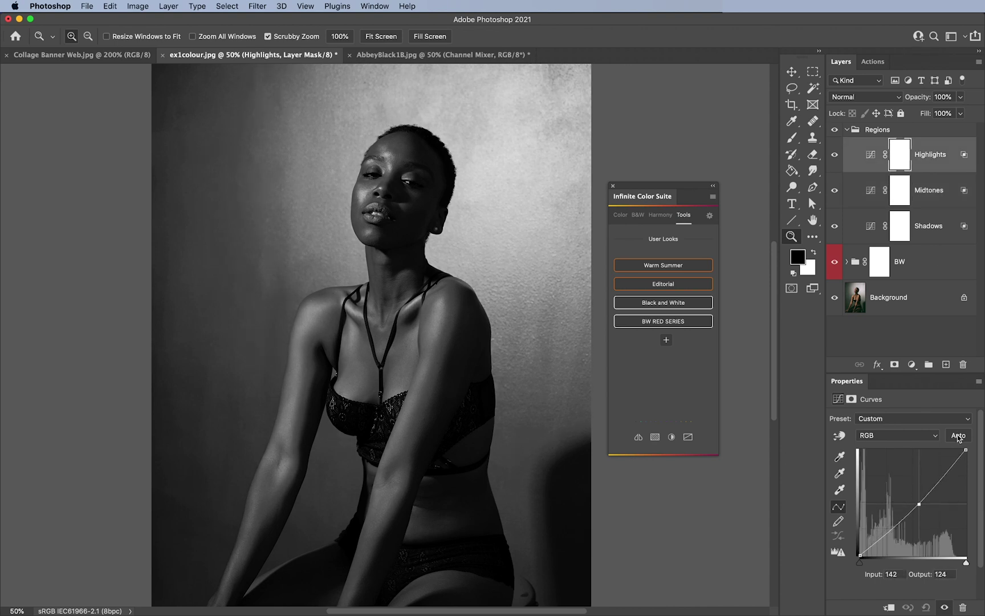
left_click_drag(963, 448, 969, 467)
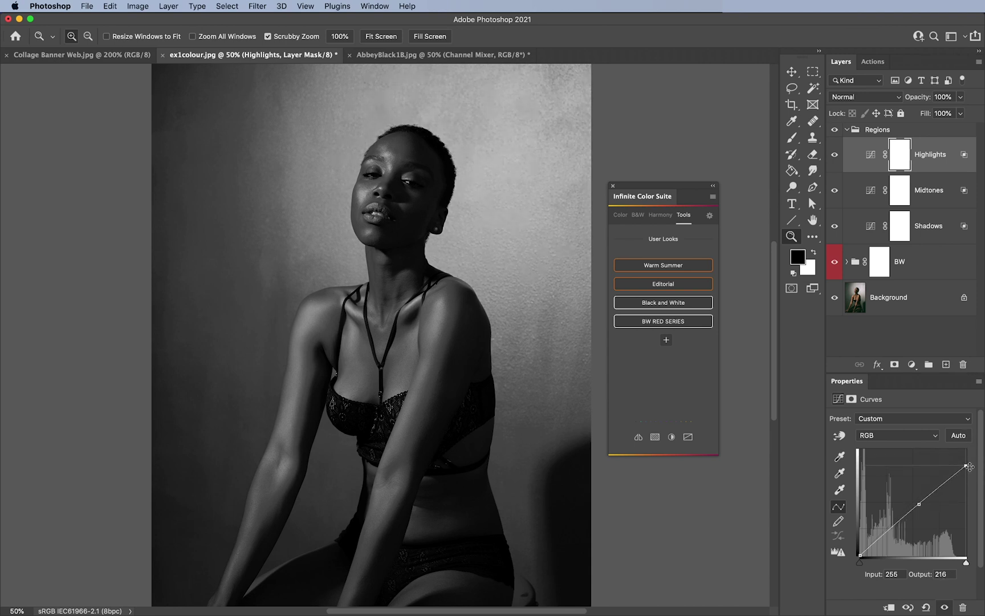
- Lift the Shadows curve black point to output 9 to soften the deepest shadows
left_click(929, 227)
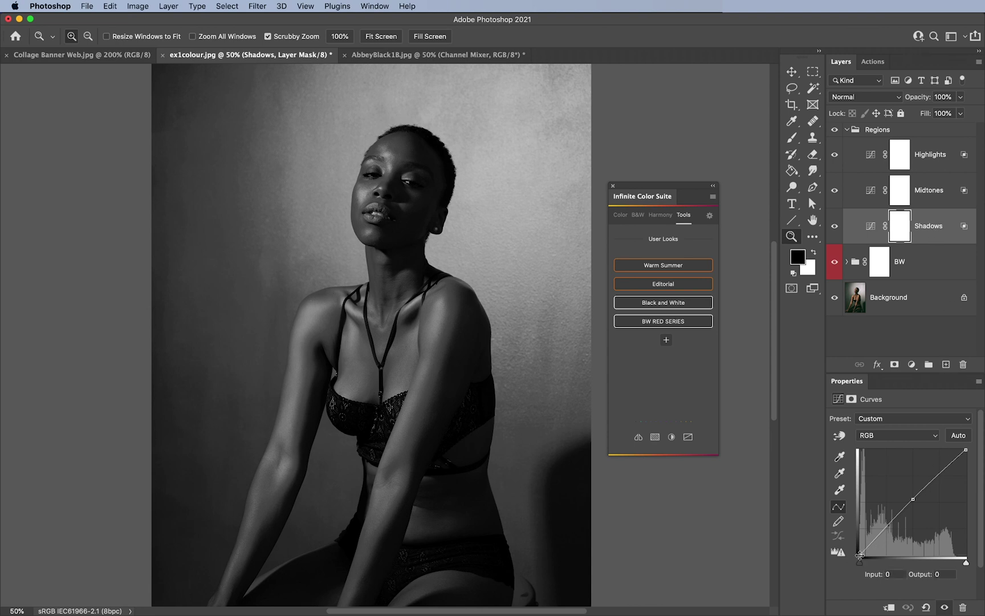
left_click_drag(857, 556, 856, 551)
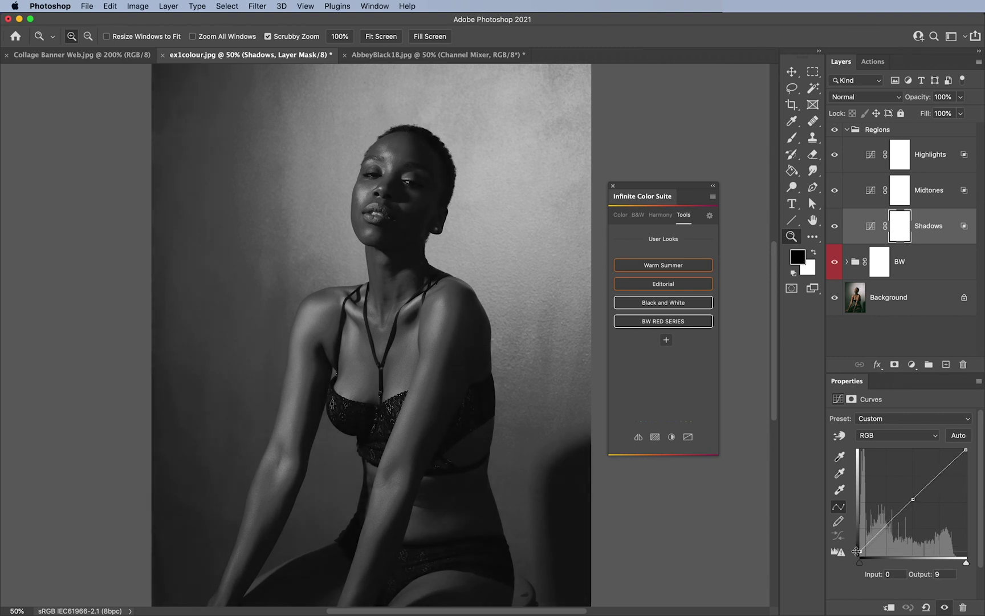
left_click(472, 317, "alt")
left_click(414, 316)
key("d")
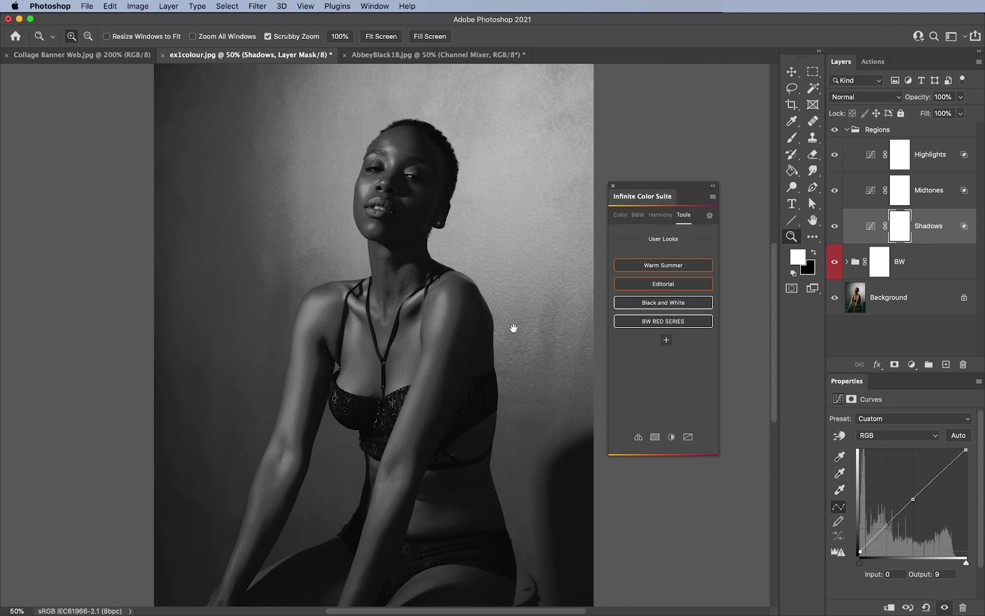
left_click_drag(512, 326, 515, 277)
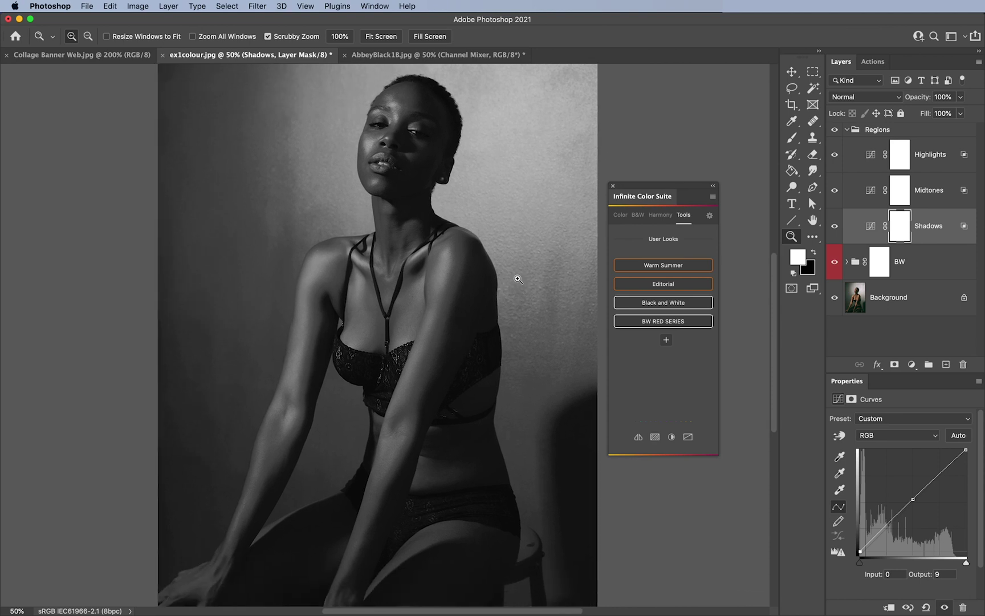
left_click(848, 131)
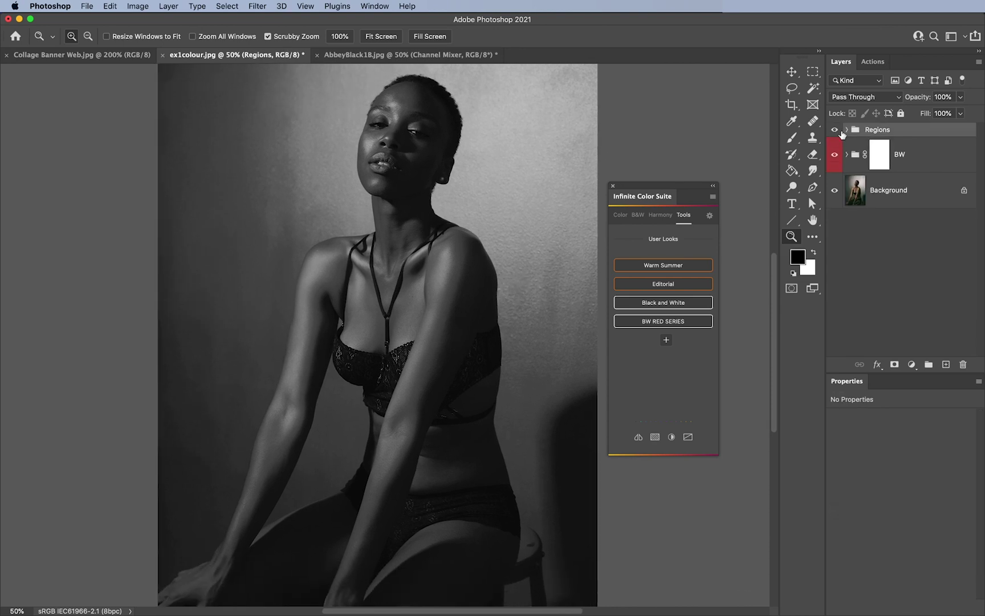
left_click(836, 131)
left_click(837, 130)
left_click(836, 131)
left_click(835, 155)
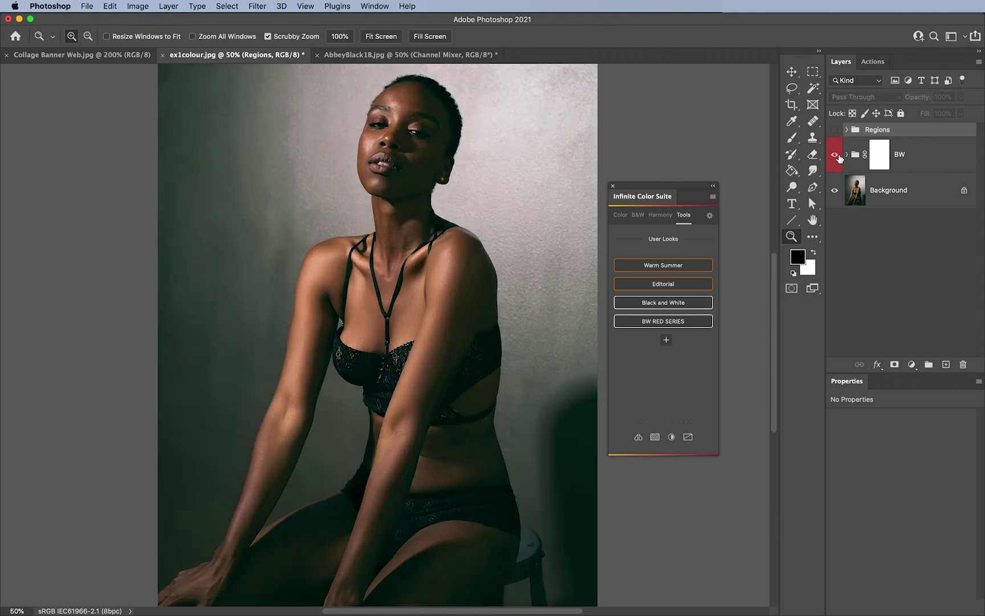
left_click(836, 155)
left_click(836, 132)
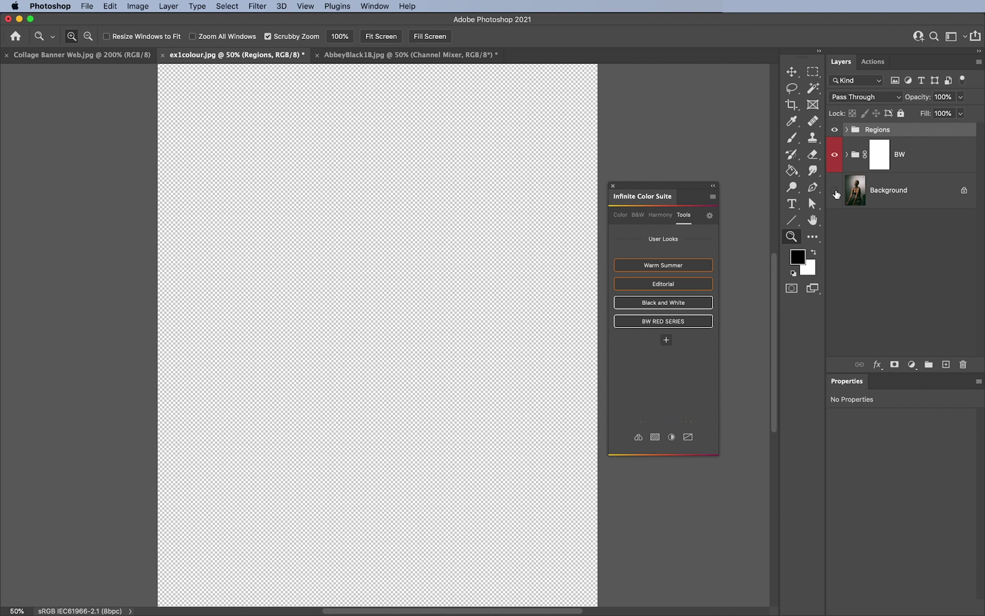
left_click(835, 195)
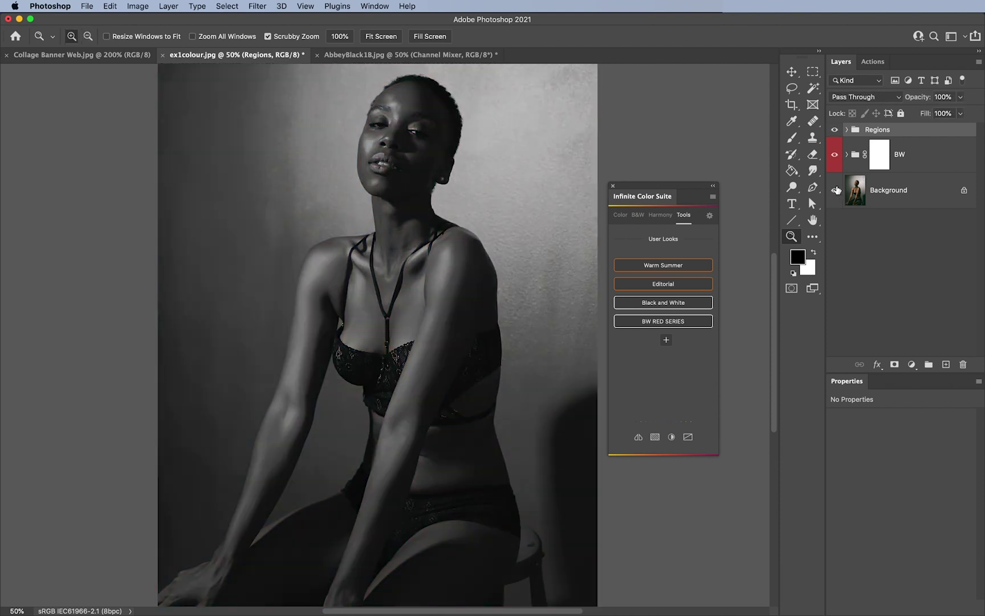
- Add a Soft Light grain layer with Add Noise amount set to 16.57%
left_click(655, 437)
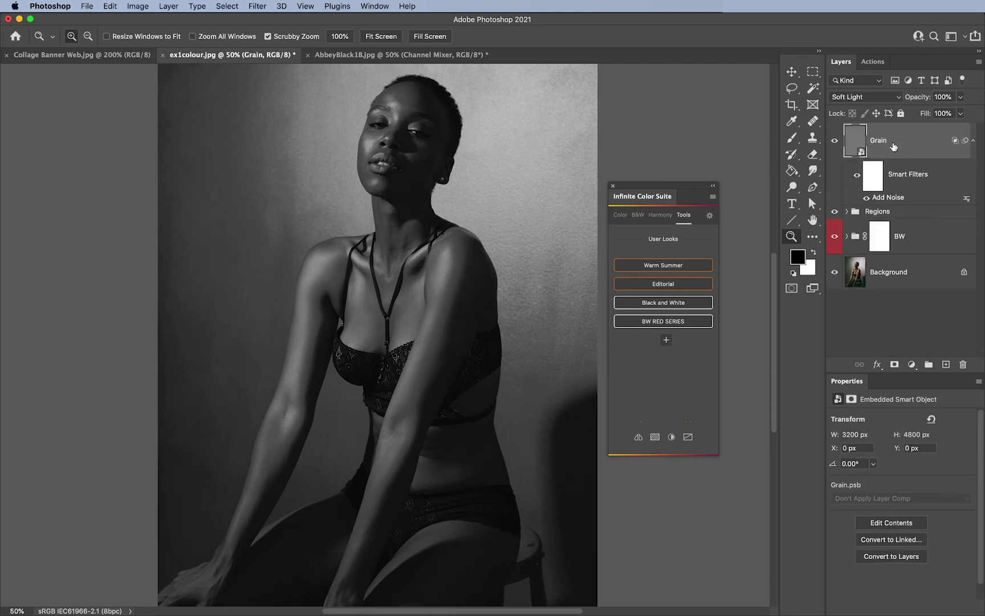
double_click(887, 197)
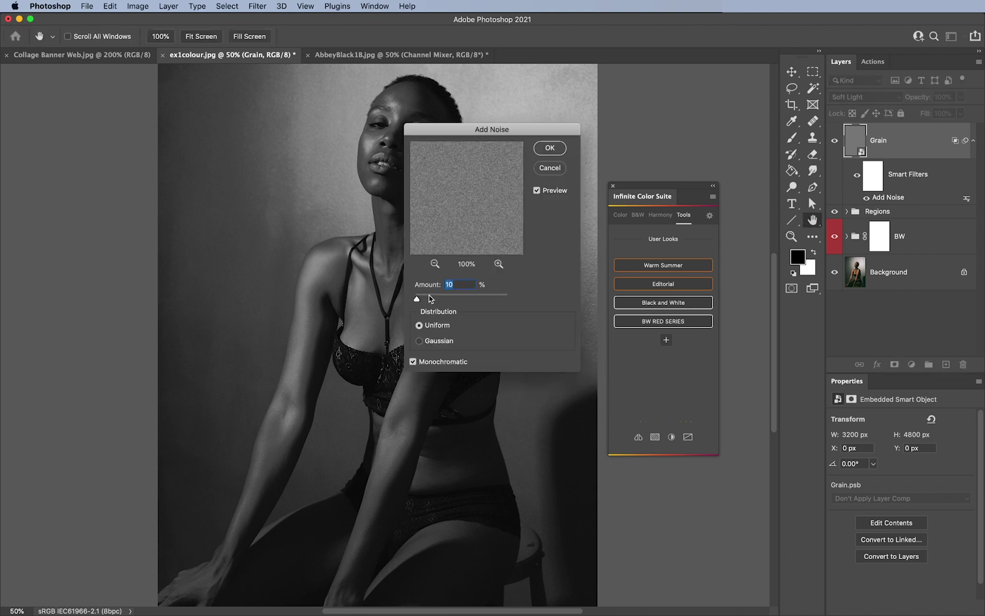
left_click_drag(417, 300, 421, 301)
left_click(549, 148)
- Zoom in on the face and figure to inspect the film grain
key("z")
left_click(394, 140)
left_click_drag(488, 295, 461, 302)
left_click(461, 302)
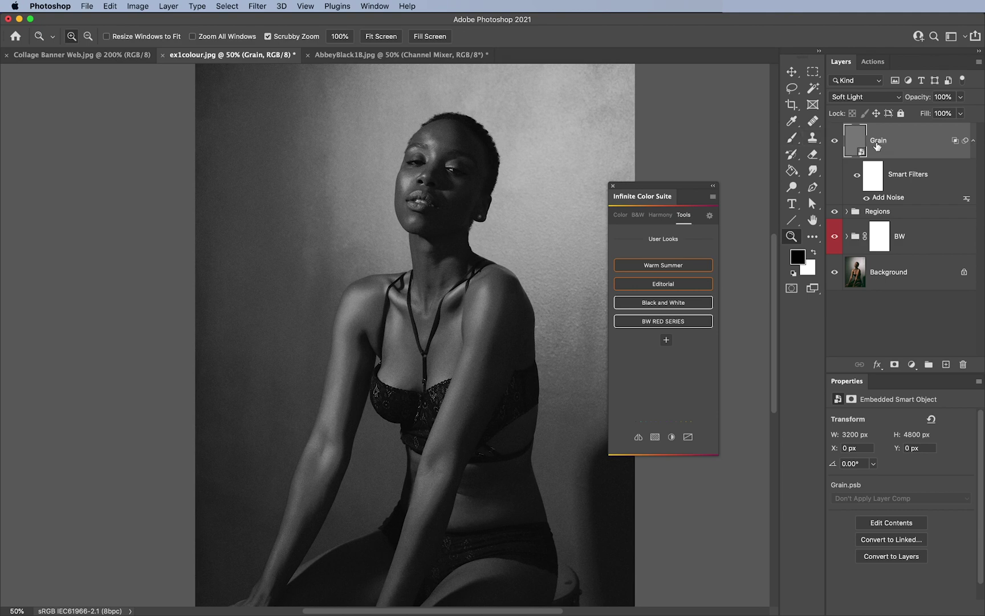
- Magnify the portrait to 300% and hide the Regions curves group
left_click(505, 516)
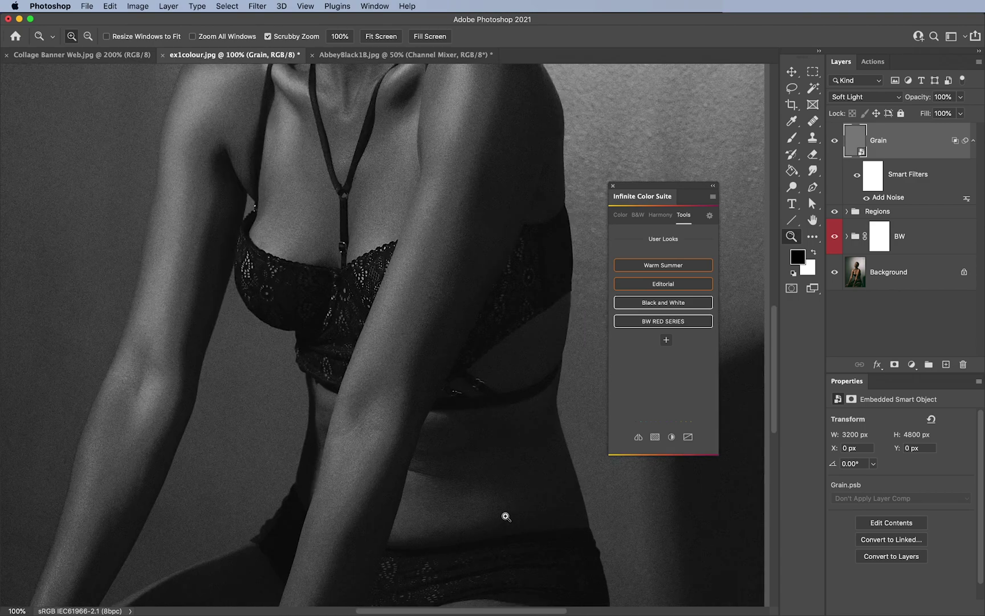
left_click(505, 515)
left_click_drag(383, 154, 365, 219)
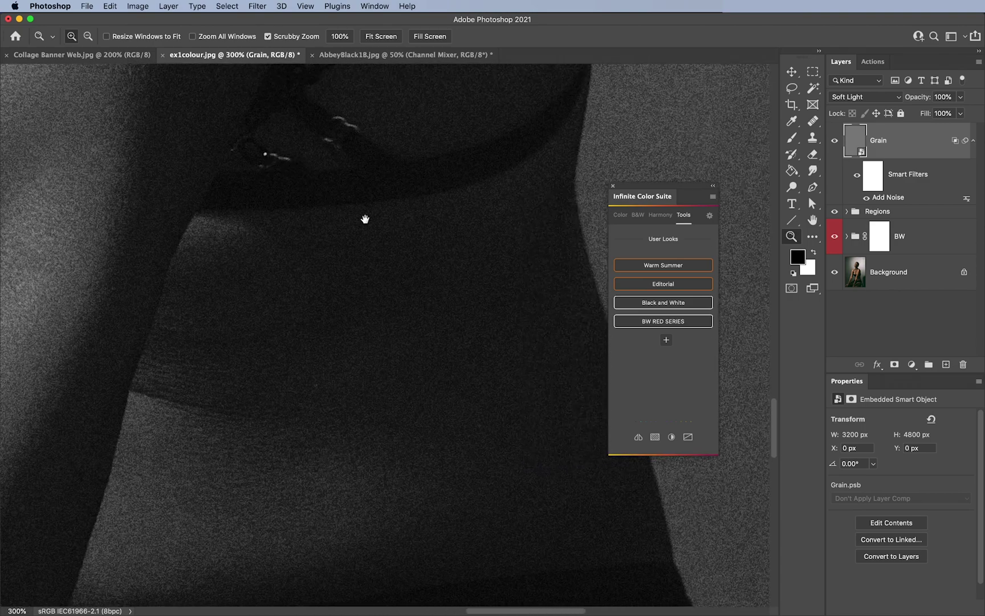
left_click(834, 211)
- Inspect the grain on the waist, neck, ear, wall and shoulder, then zoom back out
left_click_drag(345, 270, 370, 504)
left_click_drag(399, 125, 383, 236)
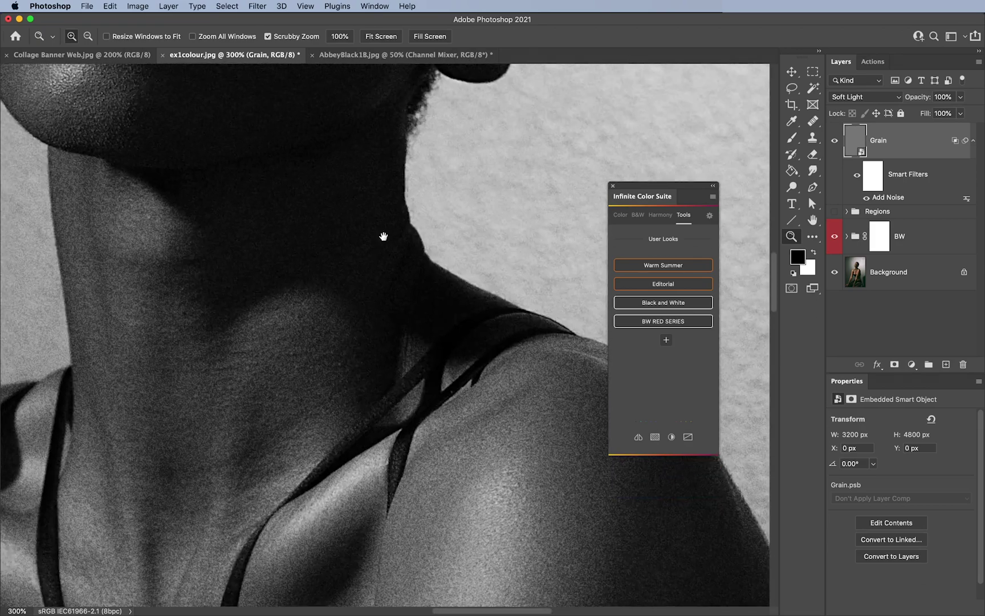
left_click_drag(352, 187, 190, 352)
left_click_drag(347, 222, 409, 238)
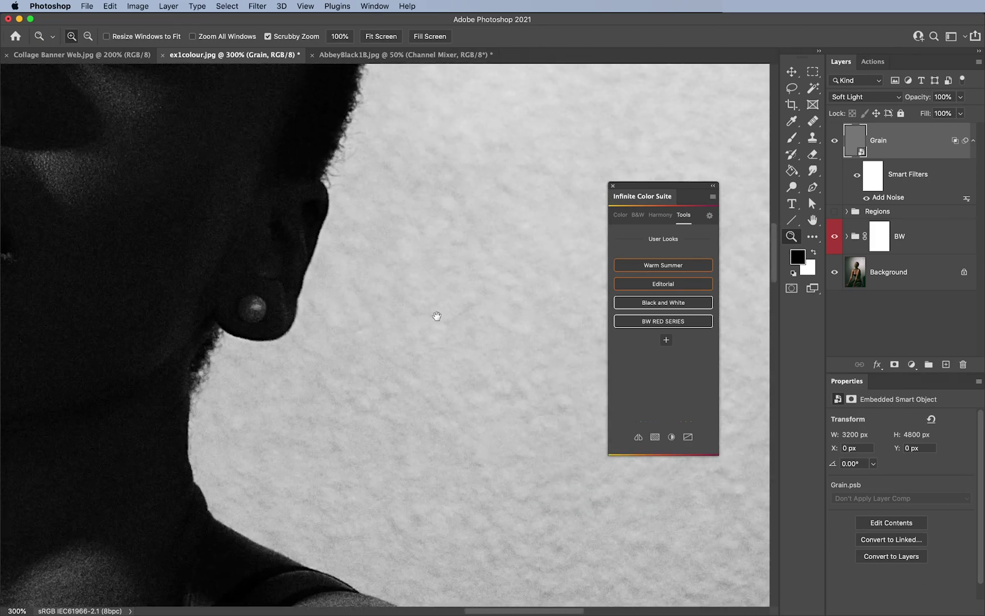
left_click_drag(542, 467, 435, 179)
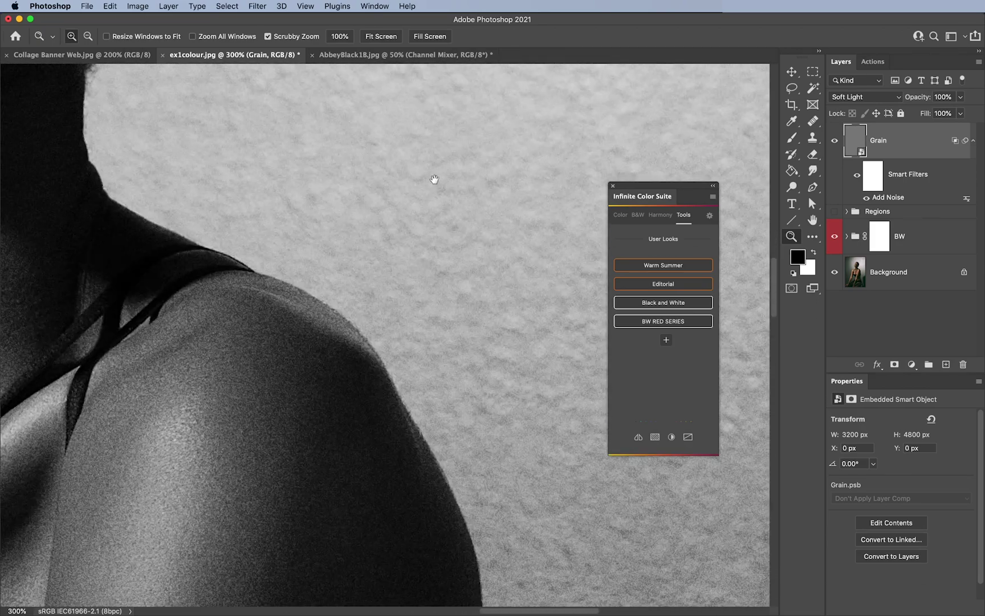
left_click_drag(403, 339, 395, 315)
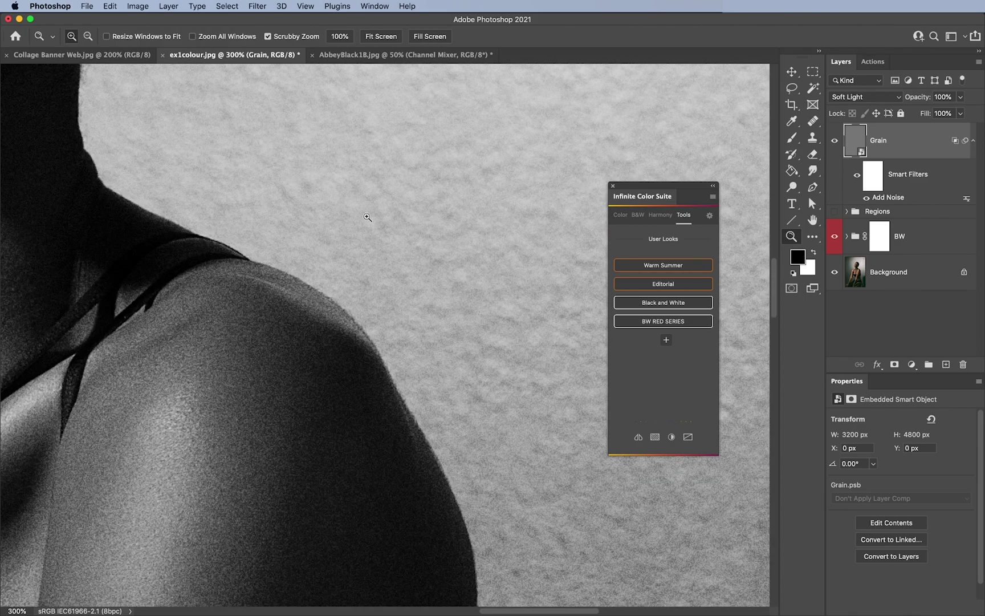
left_click_drag(365, 218, 368, 267)
left_click(301, 211)
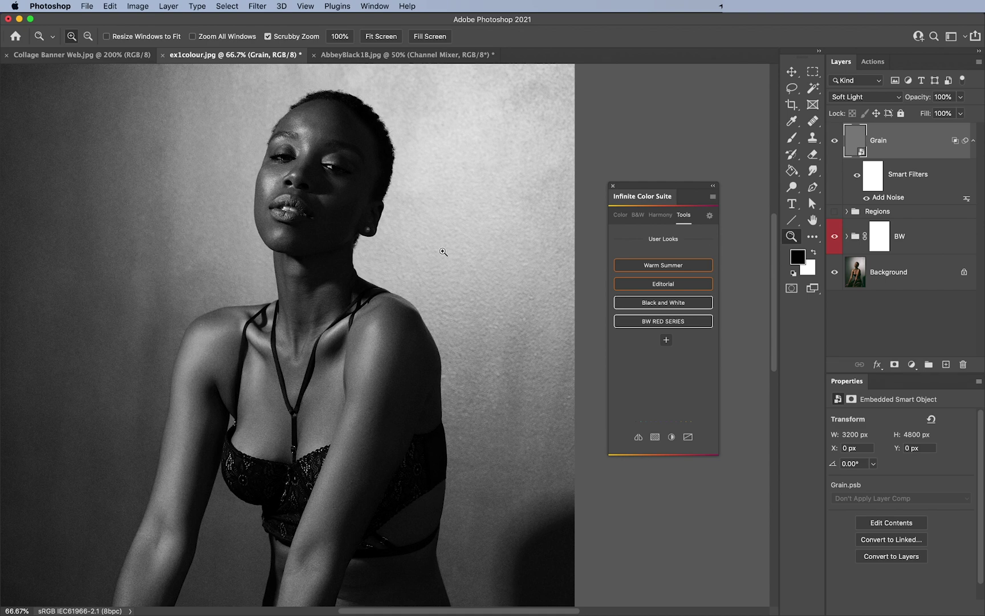
left_click(672, 437)
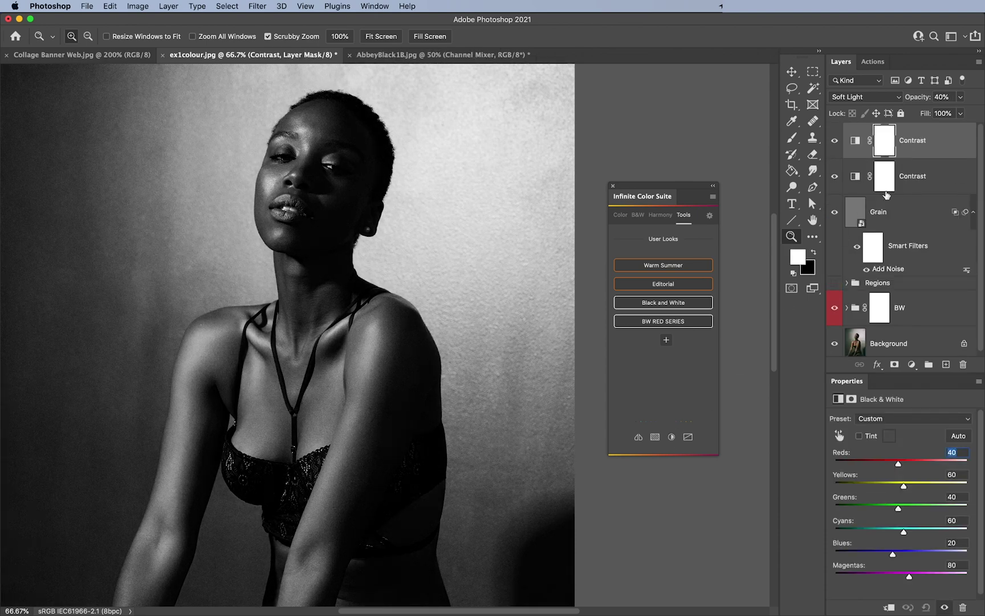
left_click(947, 181, "shift")
left_click_drag(946, 181, 964, 365)
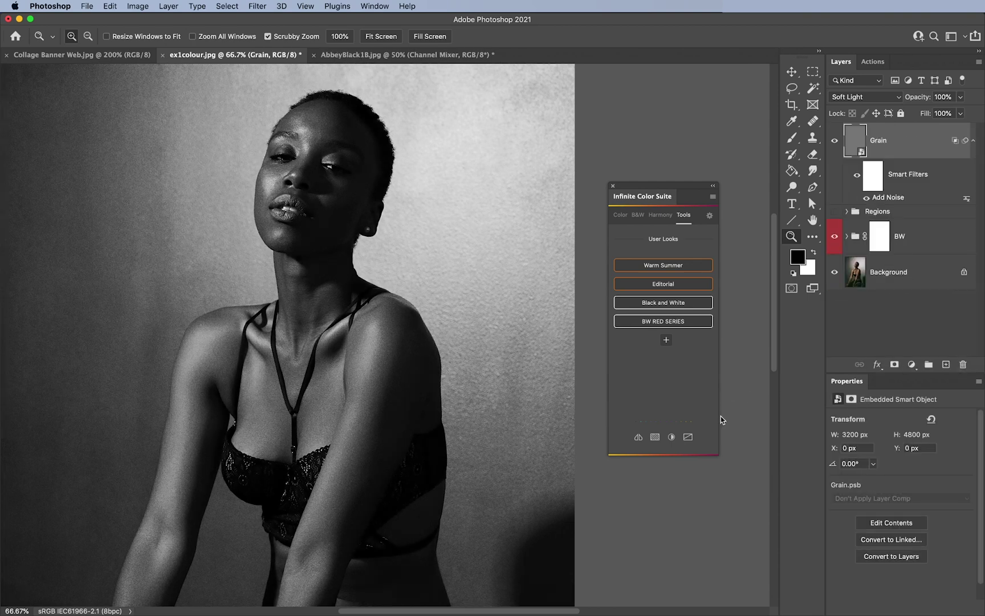
left_click(689, 437)
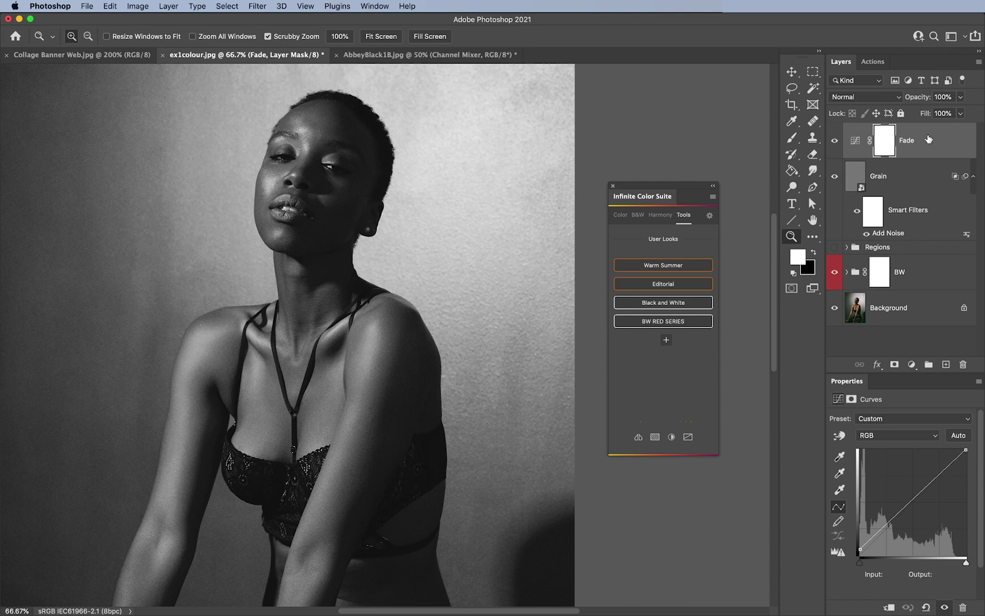
left_click_drag(928, 139, 963, 365)
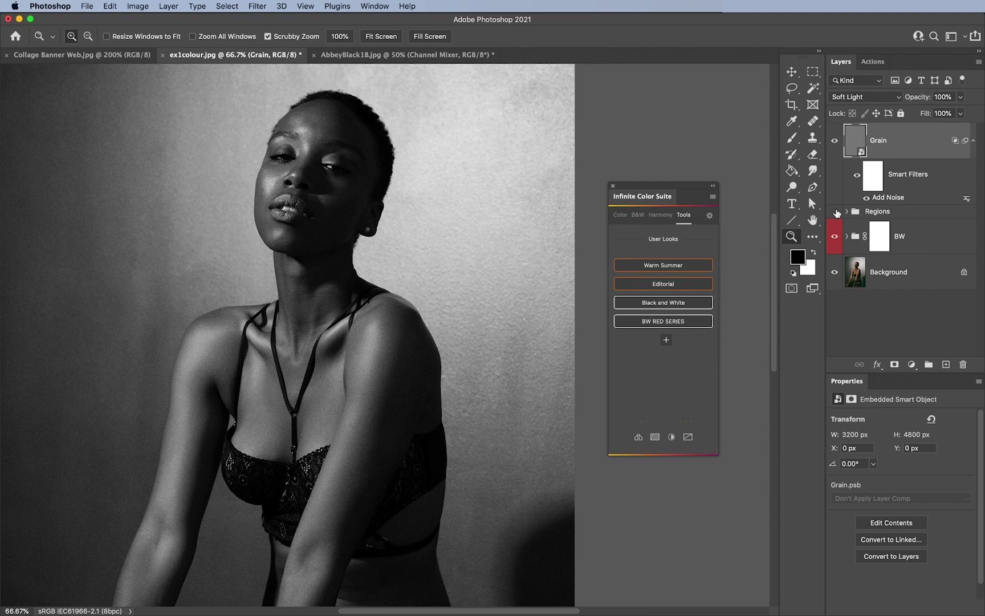
- Bring up the Infinite Black & White page in the Infinite Color Suite panel
left_click(638, 215)
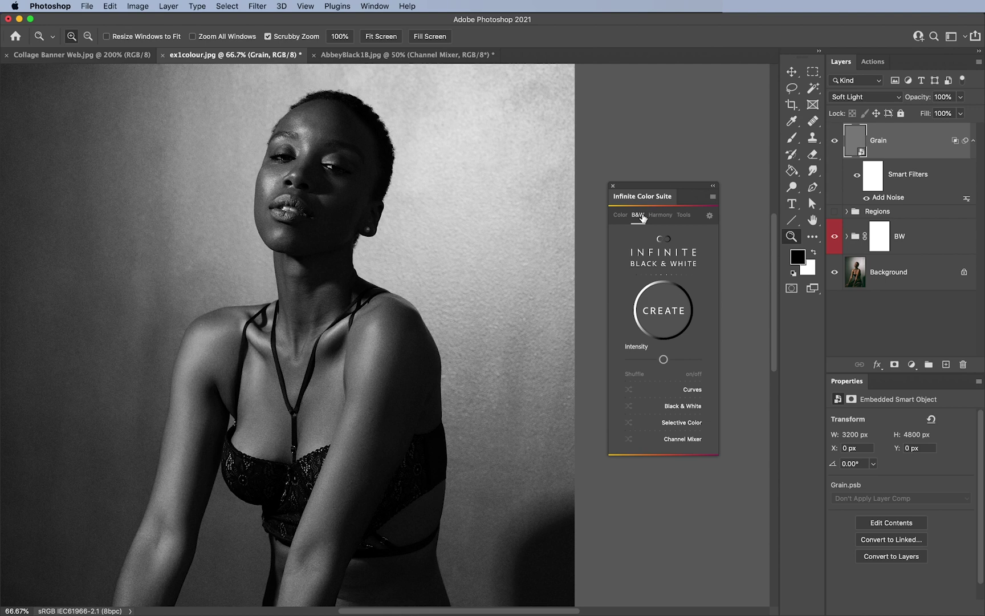